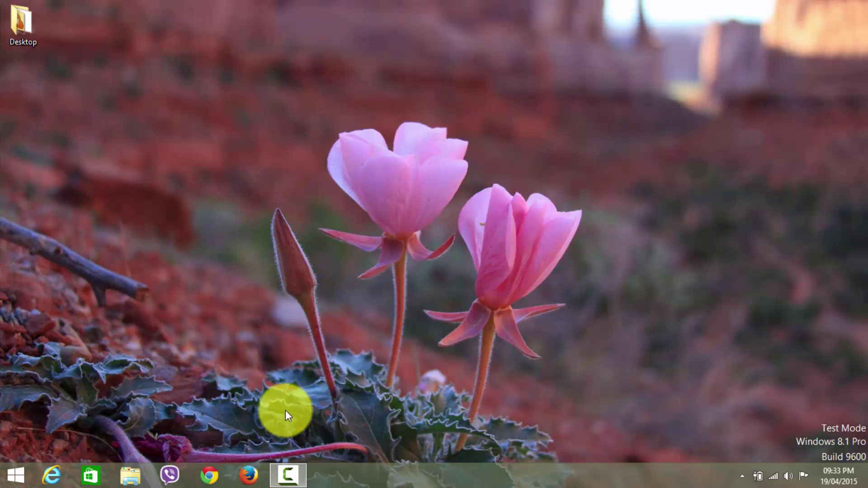
Launch Google Chrome and load ucweb.com to get the UC Browser for PC installer.
click(211, 478)
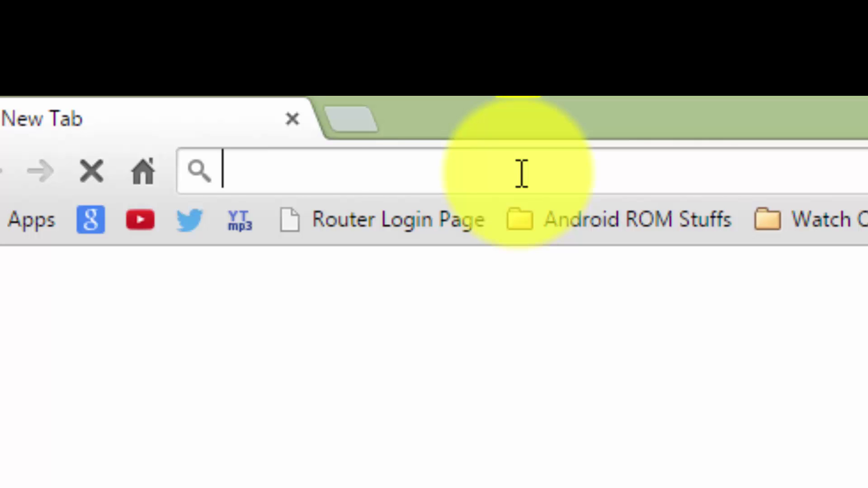
text(ucweb.com)
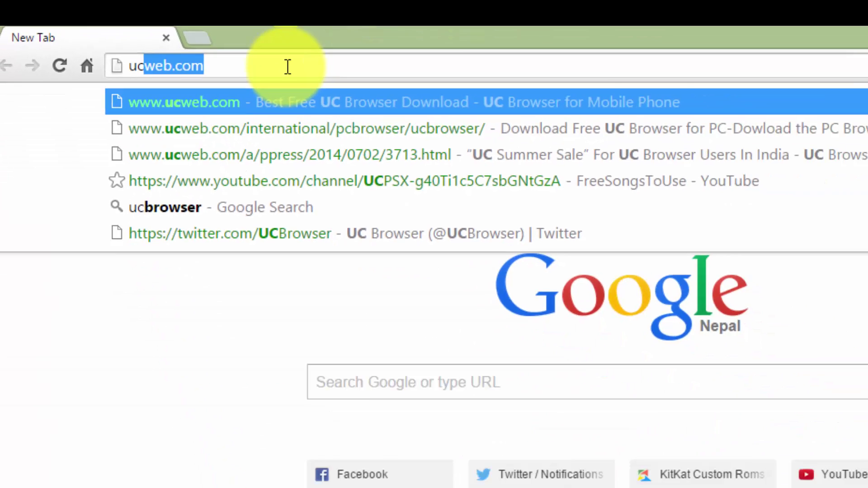
key(Return)
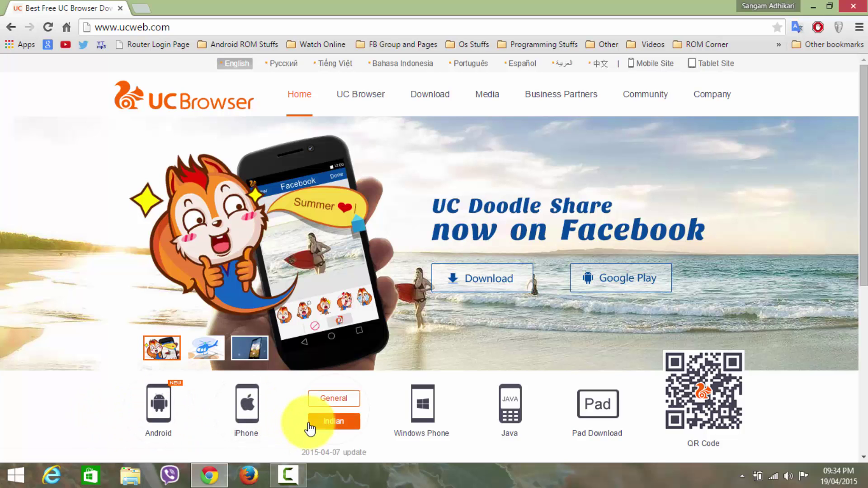
mouse_move(334, 410)
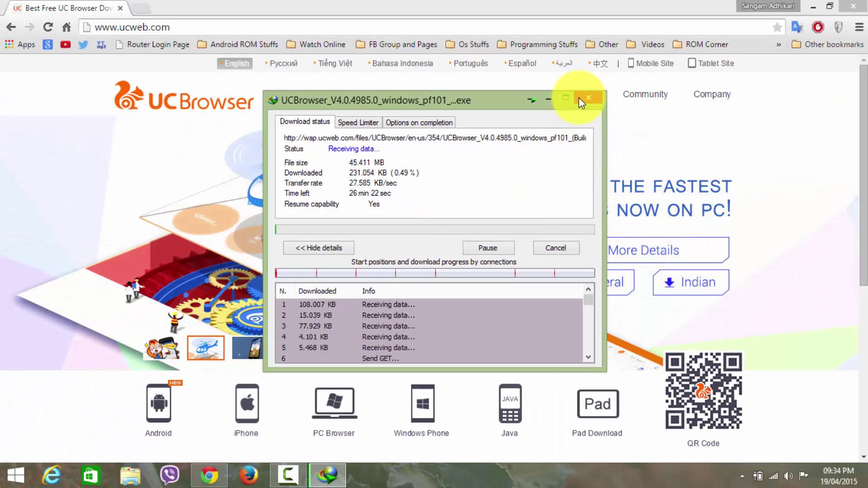
Close the download window and Chrome, then select the UCBrowser installer in Downloads\Programs.
click(578, 98)
click(852, 6)
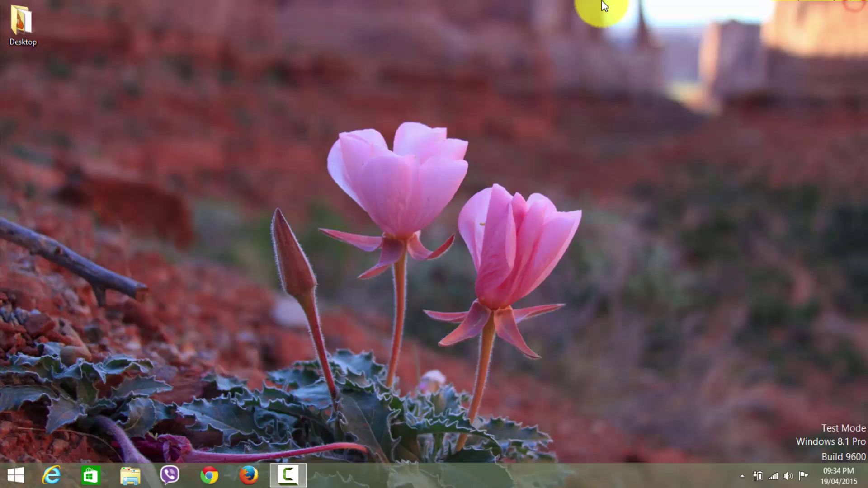
click(118, 478)
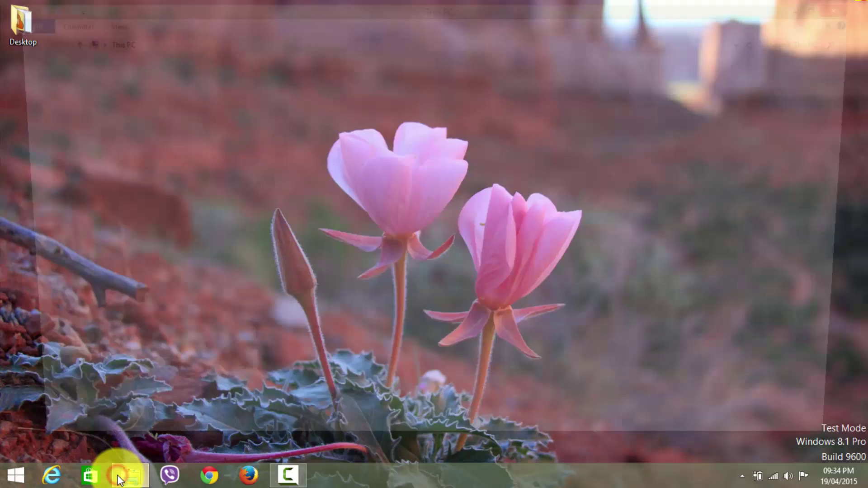
click(72, 228)
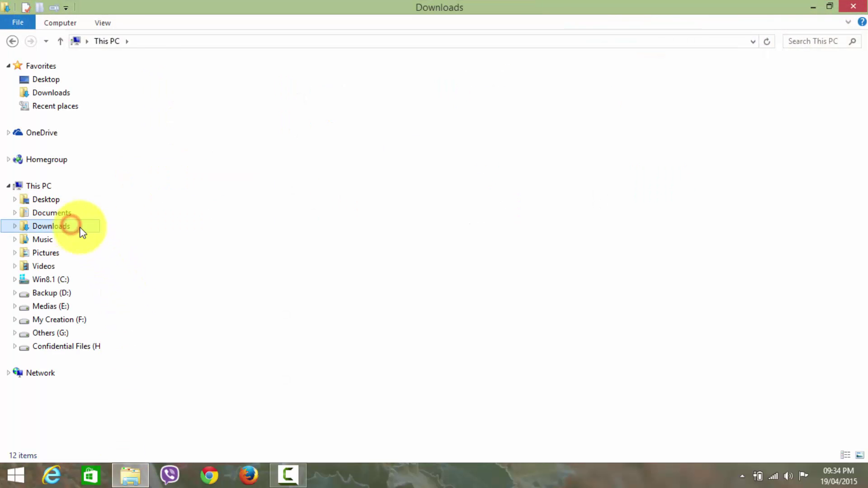
click(345, 93)
double_click(346, 92)
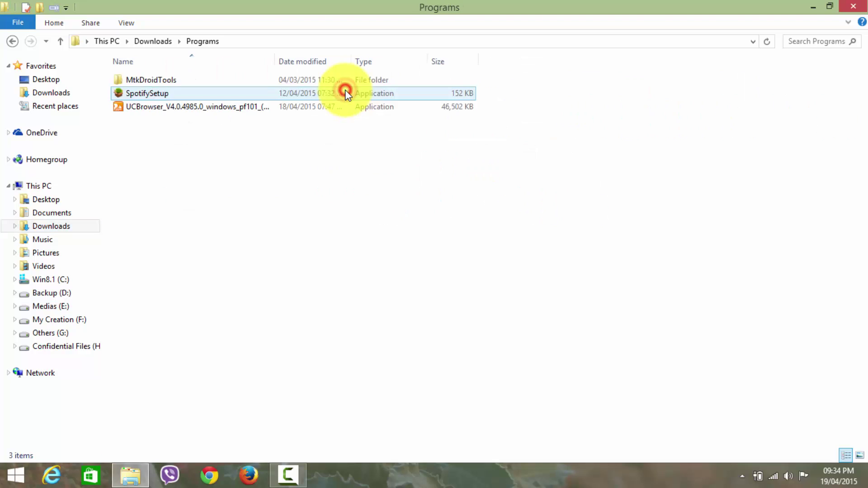
click(180, 113)
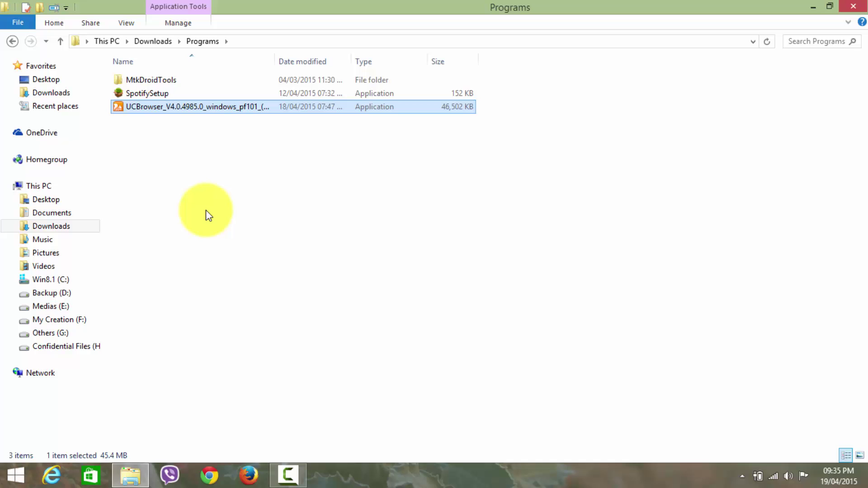
Run the UCBrowser installer, reveal its options, and install with the default path.
double_click(200, 115)
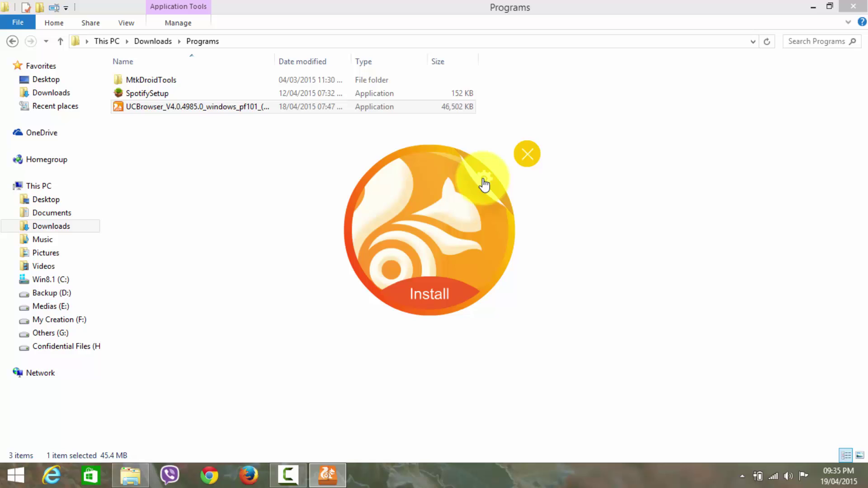
click(485, 182)
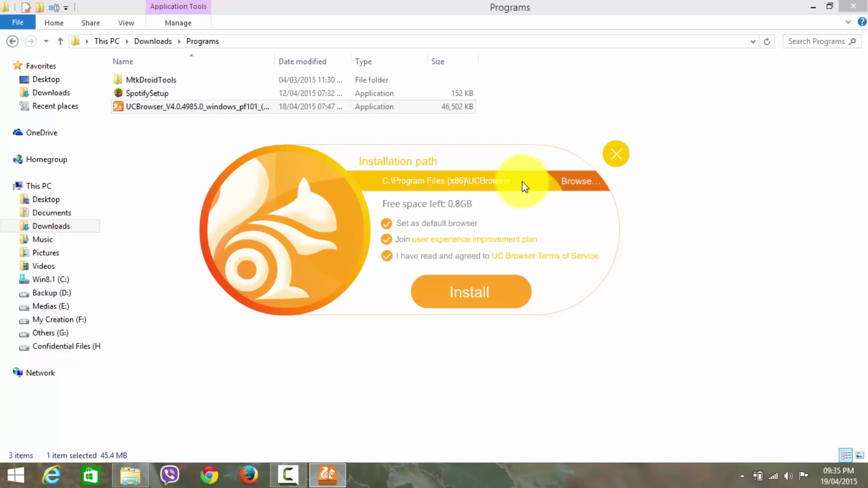
click(499, 284)
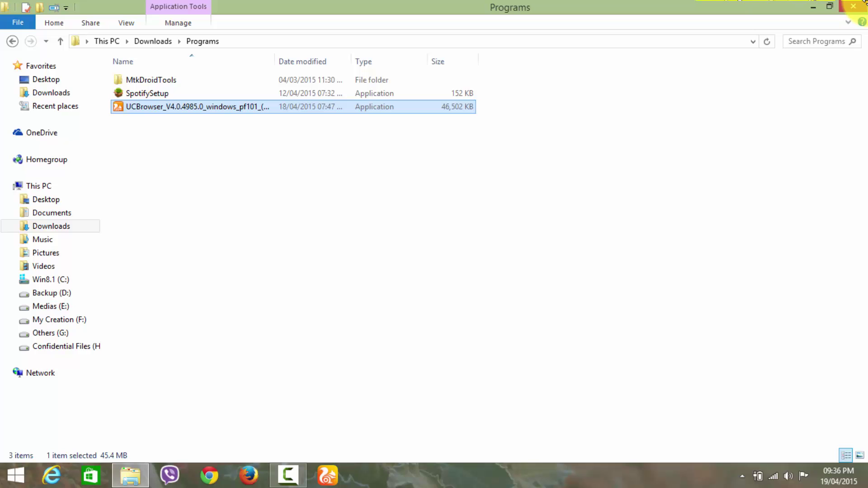
Close Explorer, refresh the desktop, and start UC Browser from its new desktop shortcut.
click(864, 7)
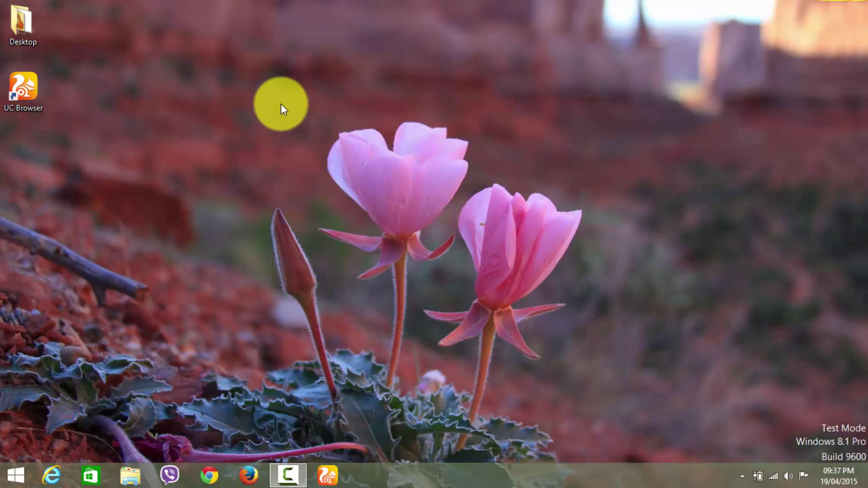
right_click(265, 86)
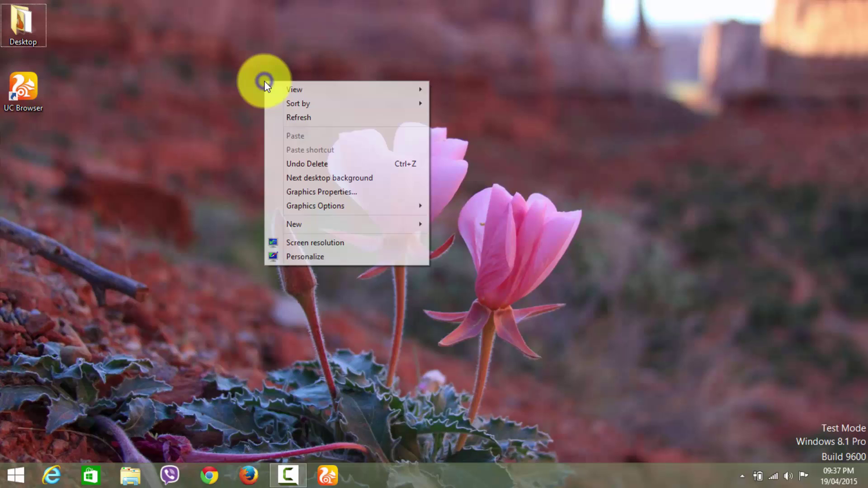
click(290, 117)
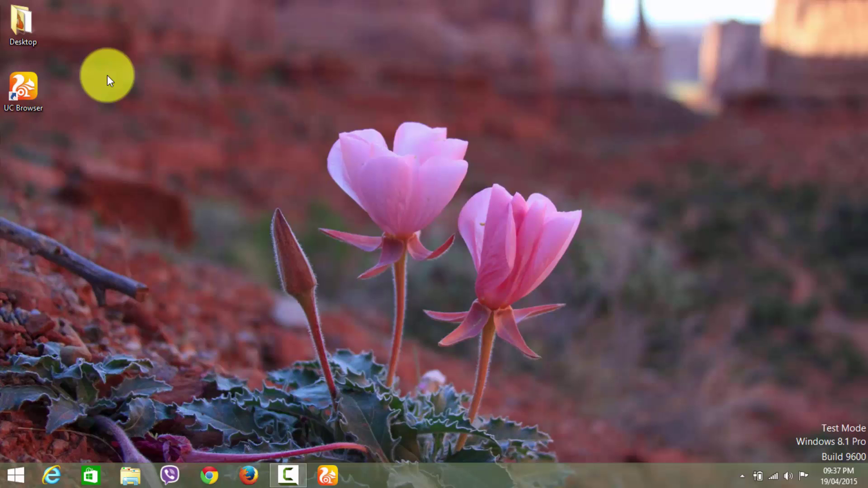
double_click(13, 90)
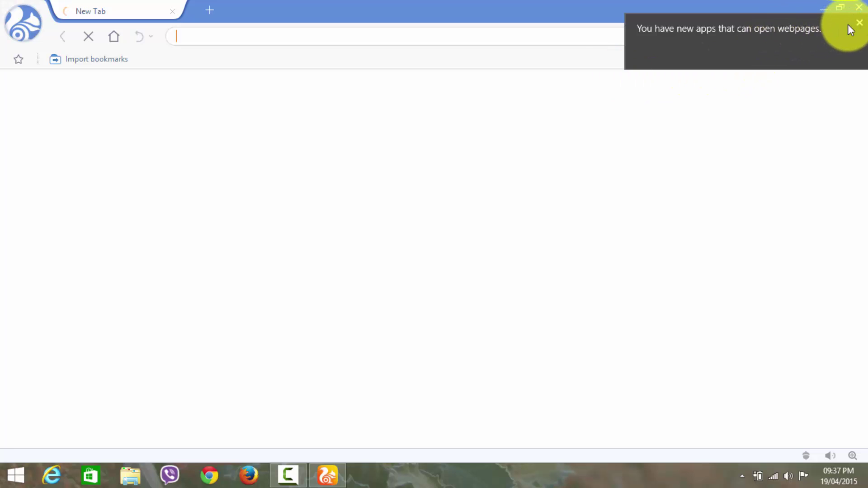
Approve both the IDM Integration Module and Web Navigation extensions, then close the IDM tab.
click(857, 27)
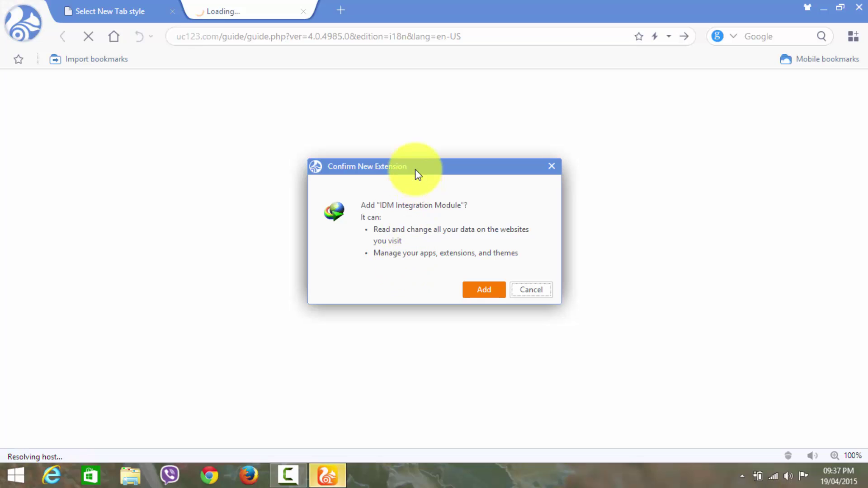
drag(394, 168, 672, 100)
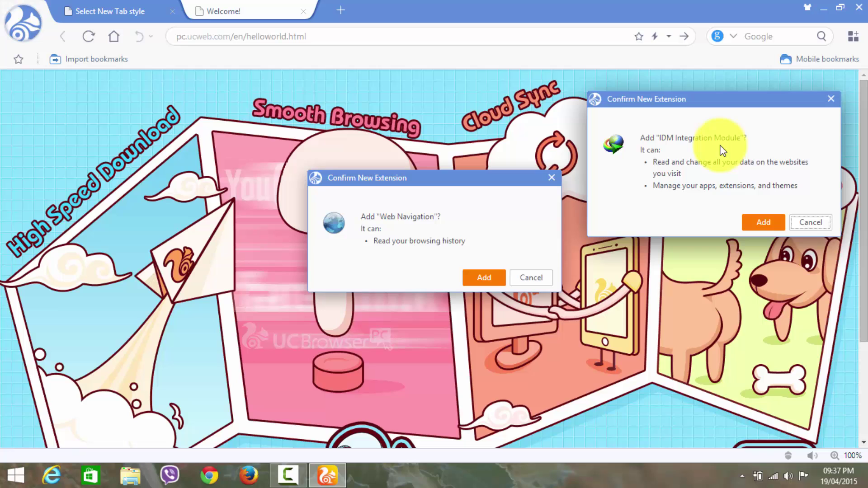
click(758, 225)
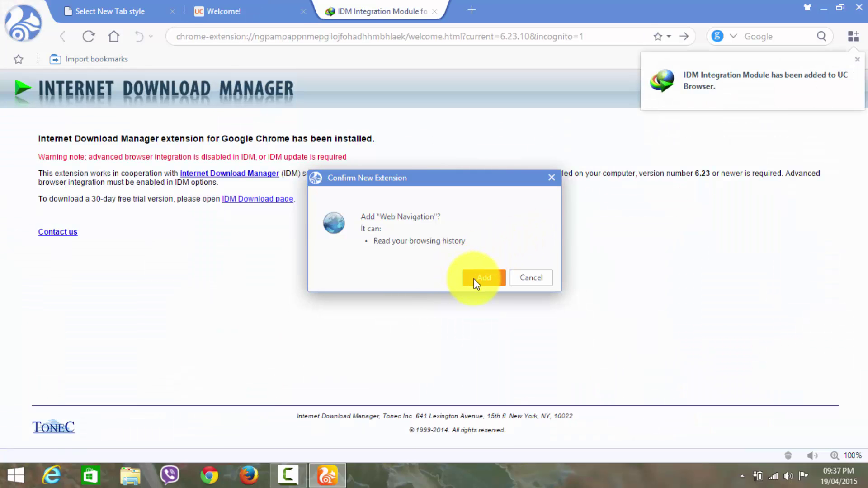
click(475, 279)
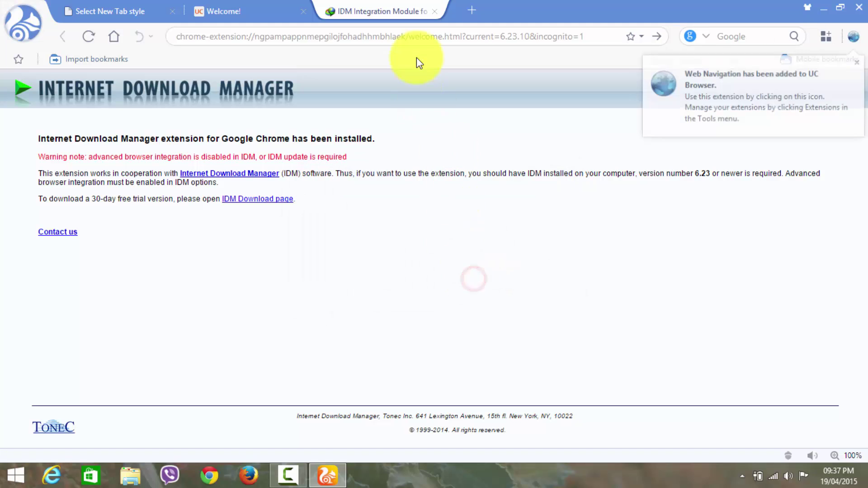
click(416, 10)
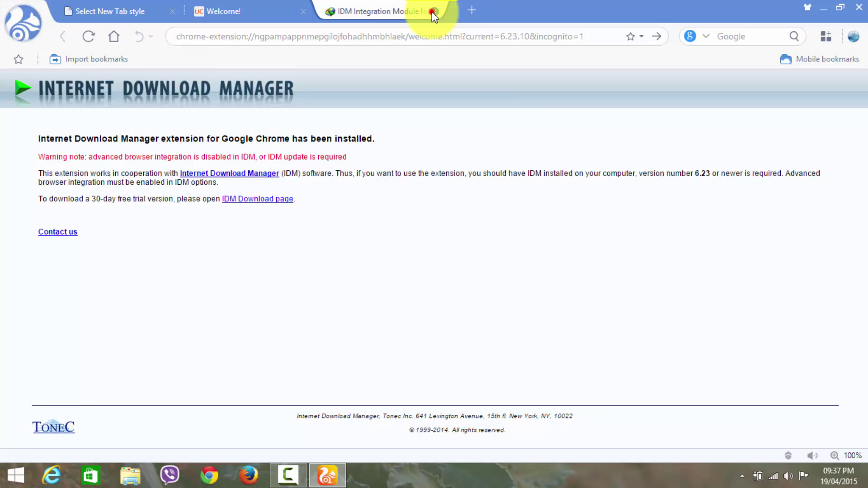
click(435, 11)
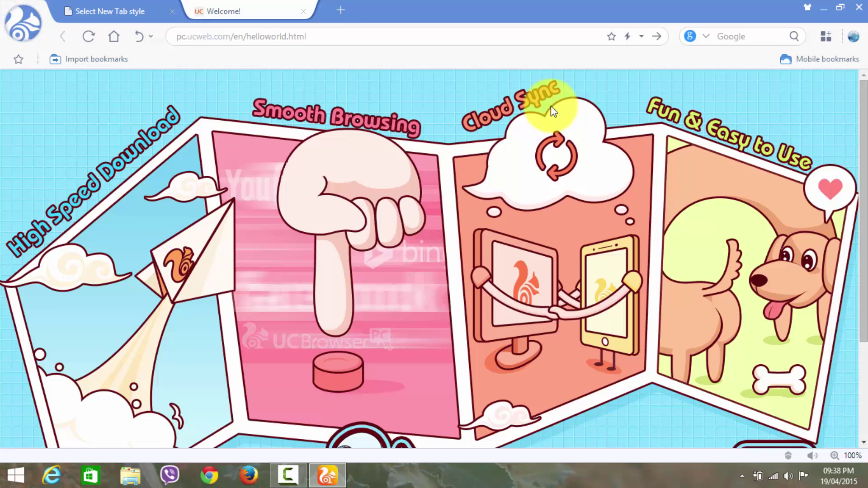
Close the Welcome tab, then choose and apply the right-hand bubble New Tab style.
click(303, 12)
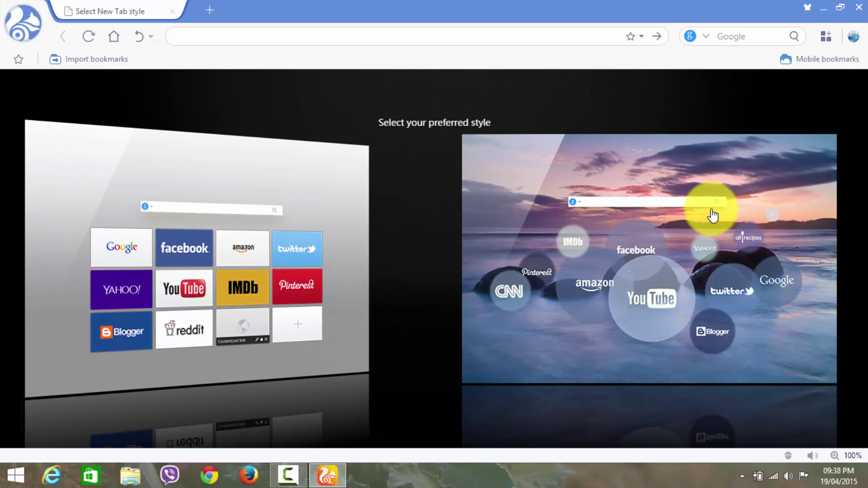
click(647, 256)
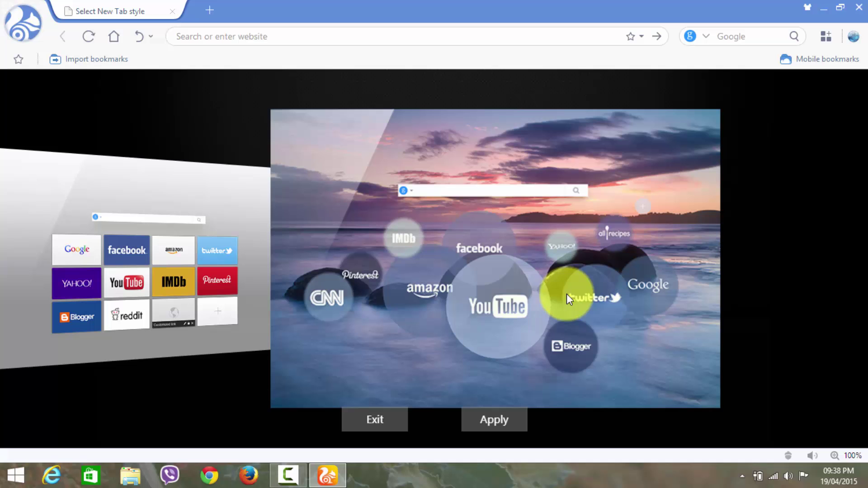
click(494, 419)
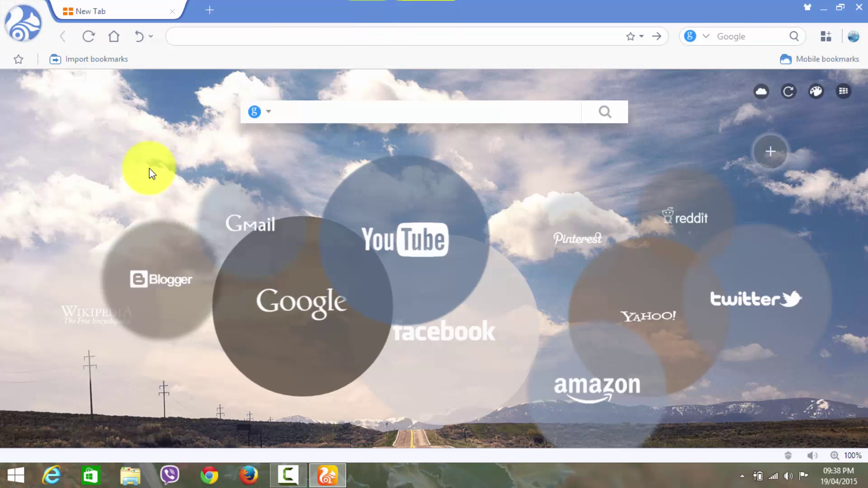
click(119, 156)
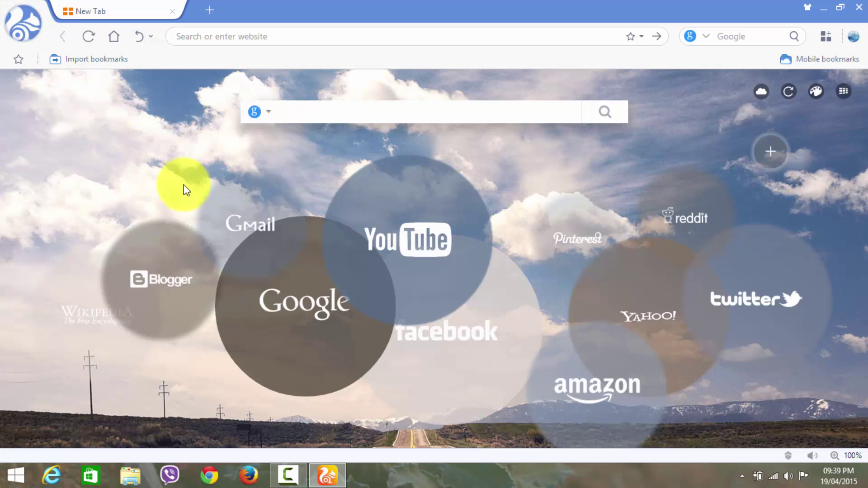
click(227, 38)
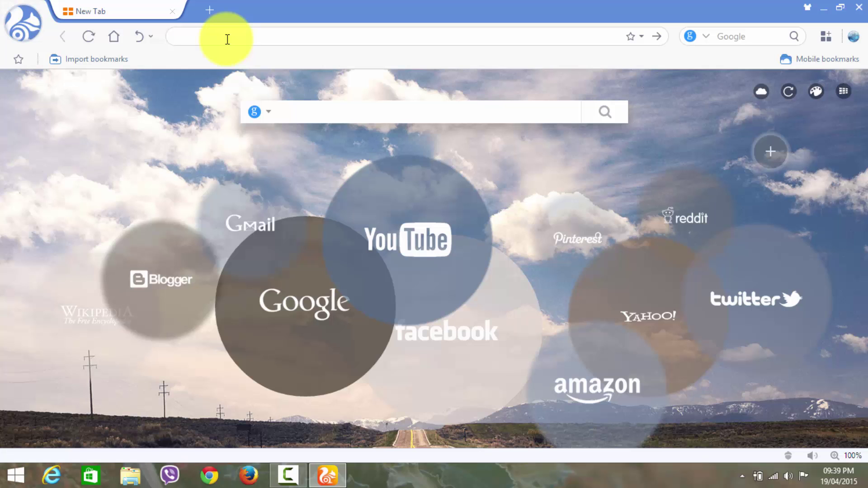
text(redi)
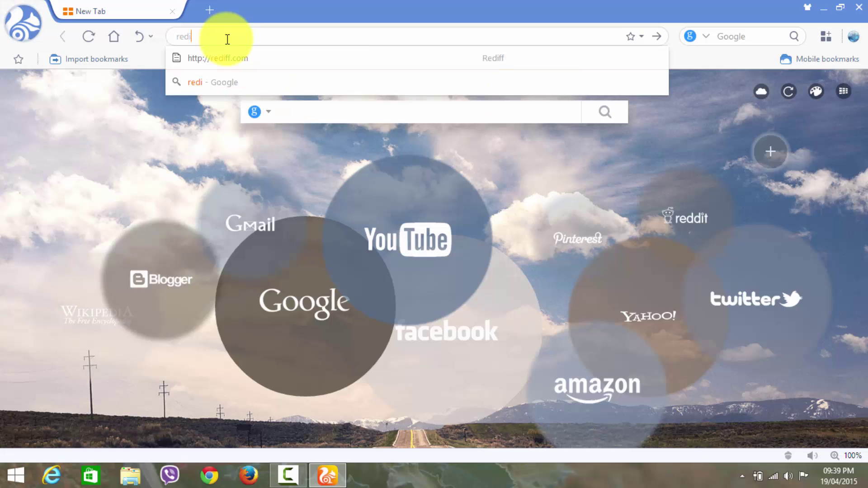
text(ff)
key(Return)
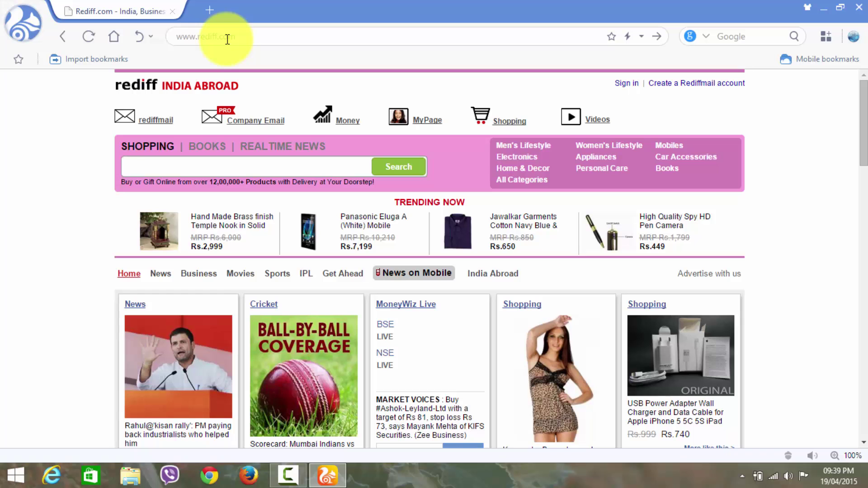
click(207, 11)
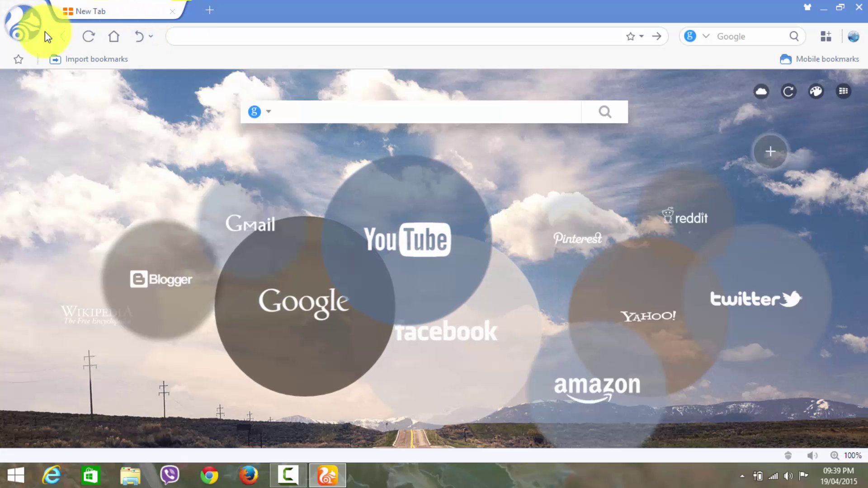
click(20, 23)
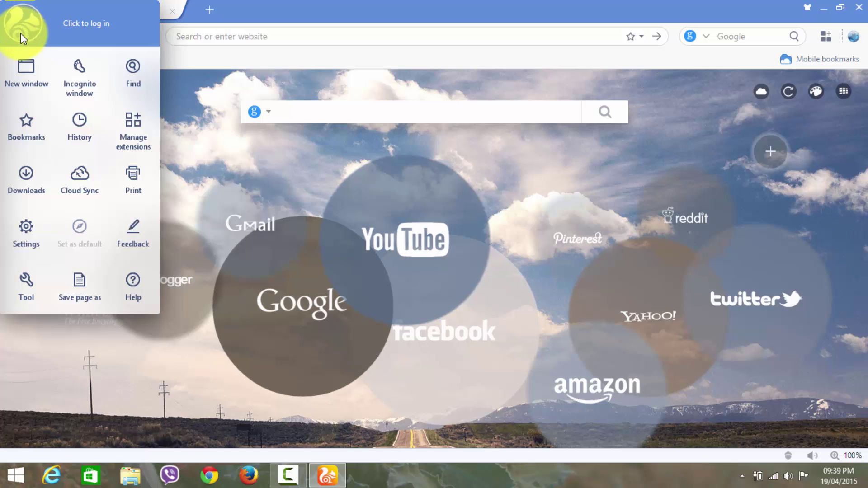
click(29, 80)
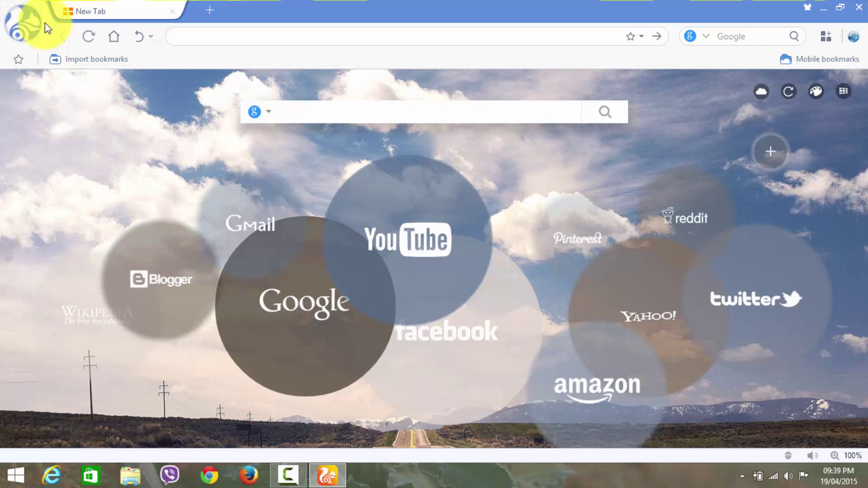
click(23, 21)
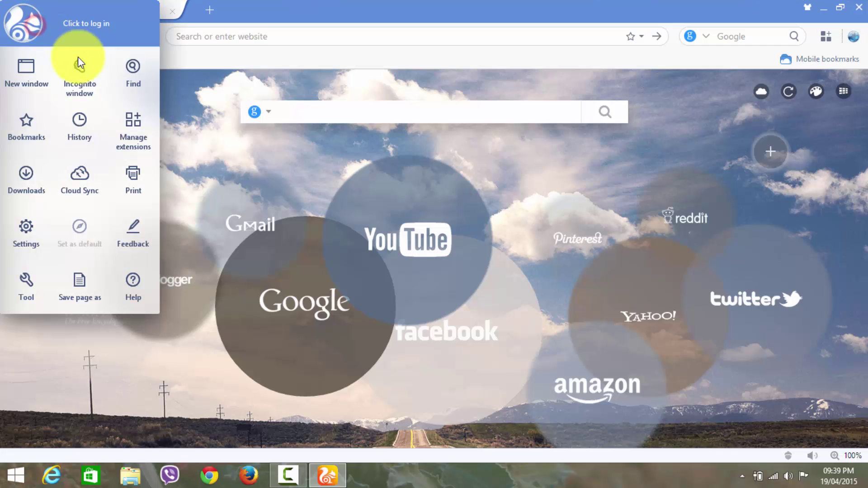
click(88, 92)
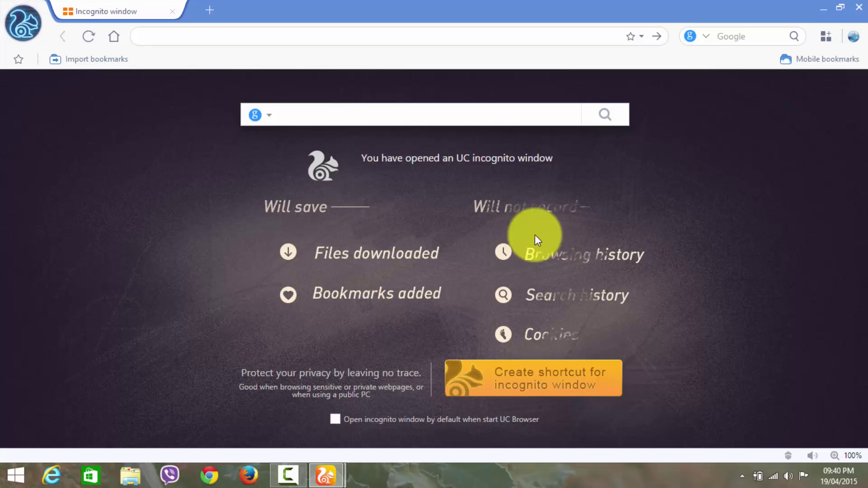
Close the incognito window and view installed extensions, briefly visiting the Chrome Web Store.
click(859, 7)
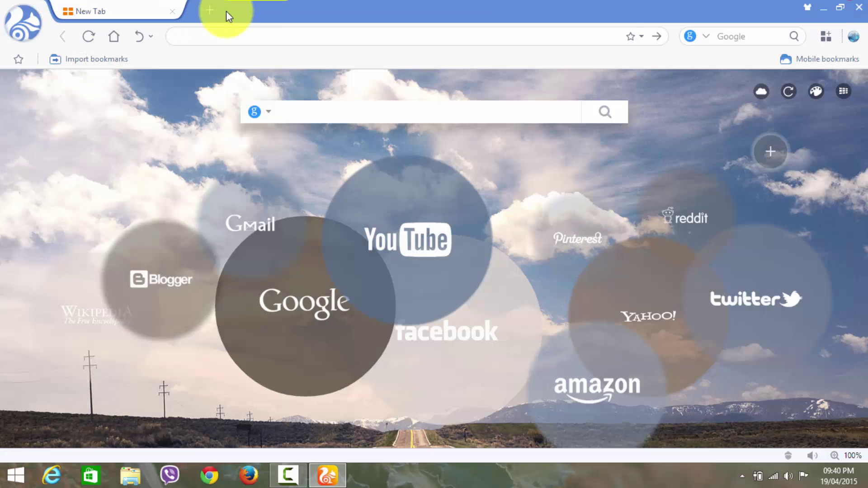
click(26, 23)
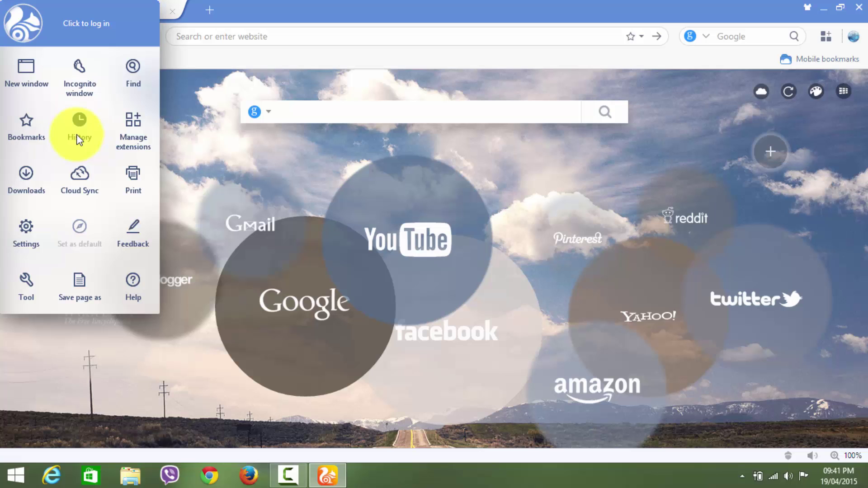
click(135, 127)
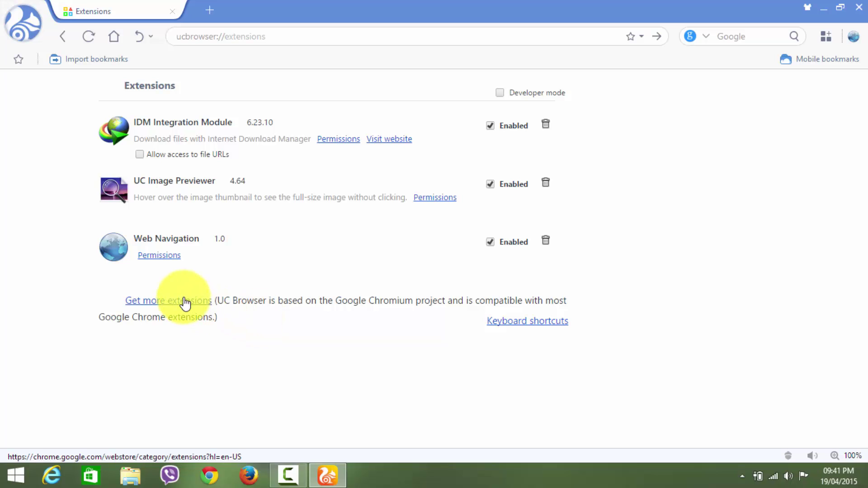
click(183, 302)
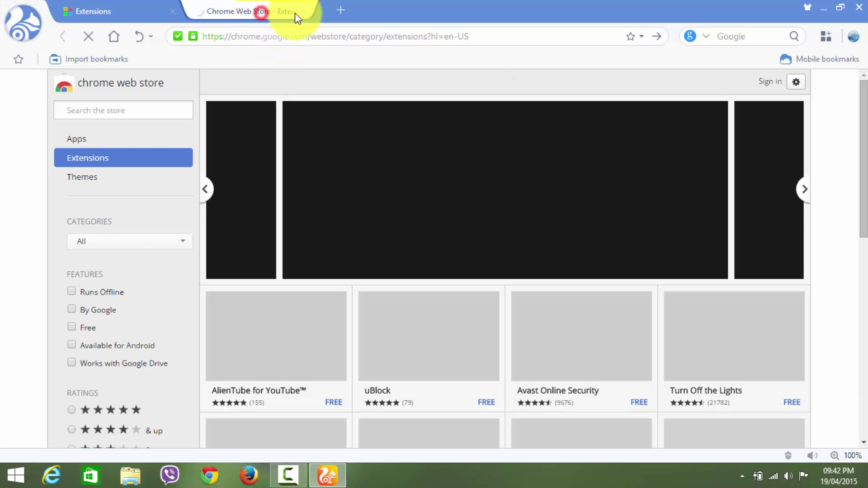
click(305, 10)
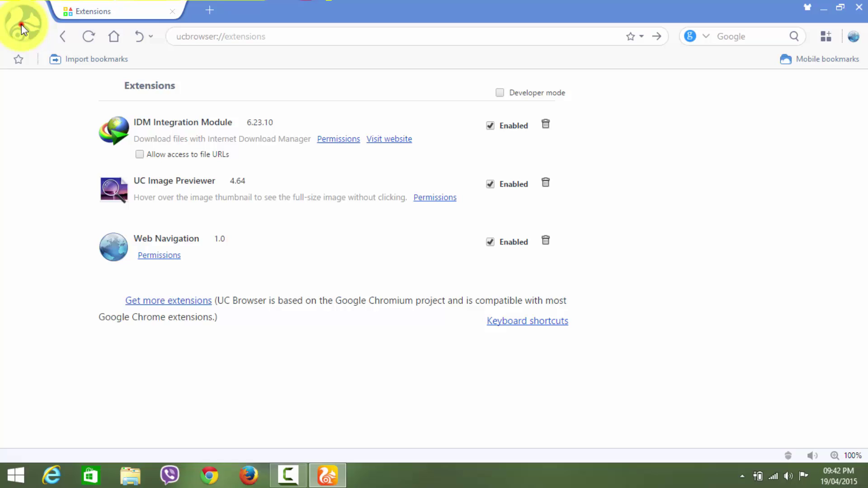
Open the Downloads page and a fresh blank tab.
click(21, 27)
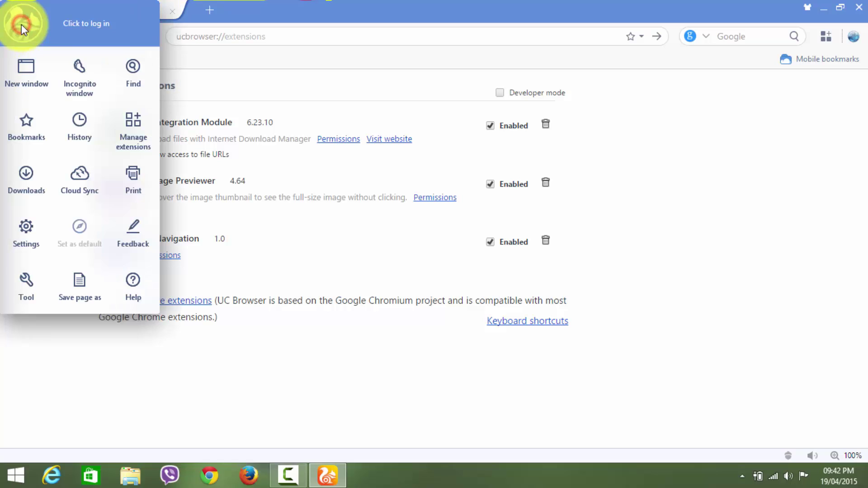
click(27, 183)
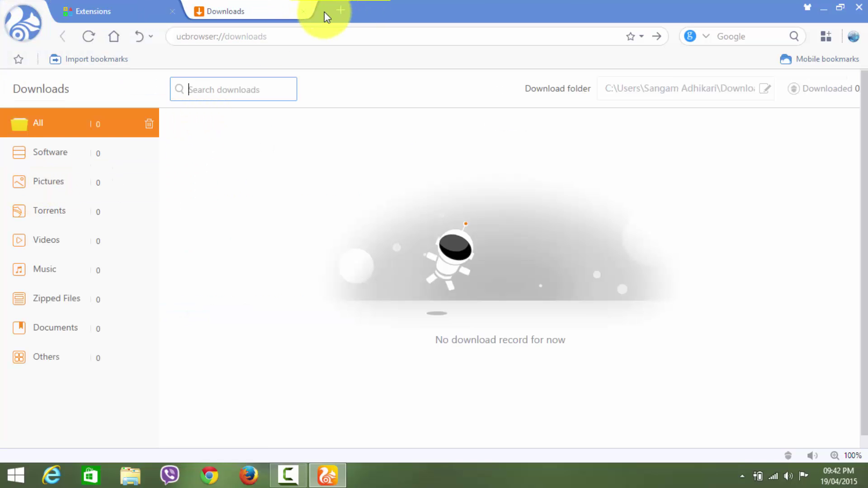
click(341, 12)
text(fi)
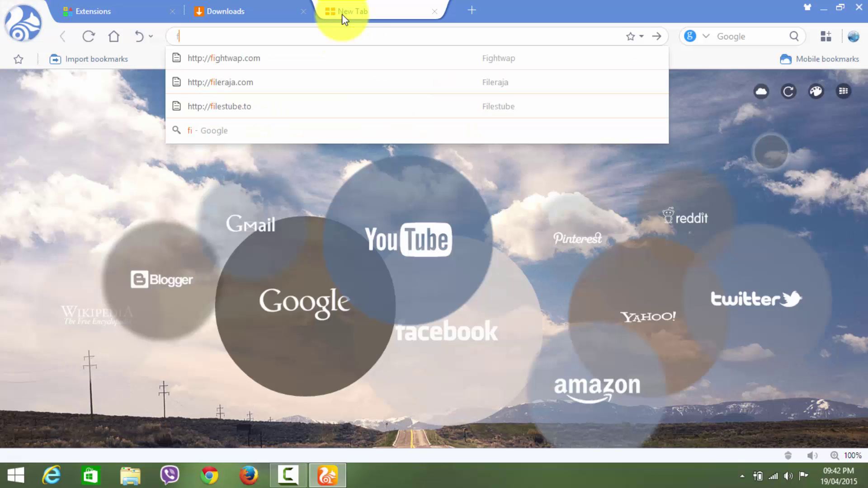
text(le)
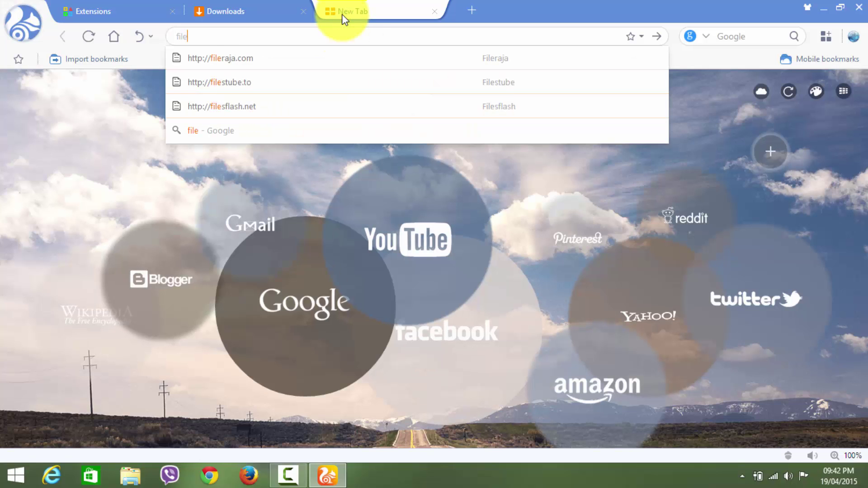
text(hippo)
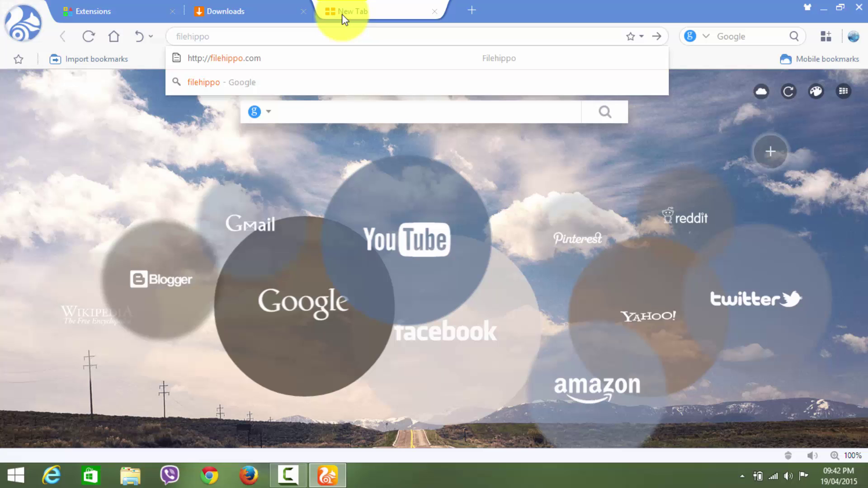
Go to filehippo.com from the new tab's address bar.
key(Return)
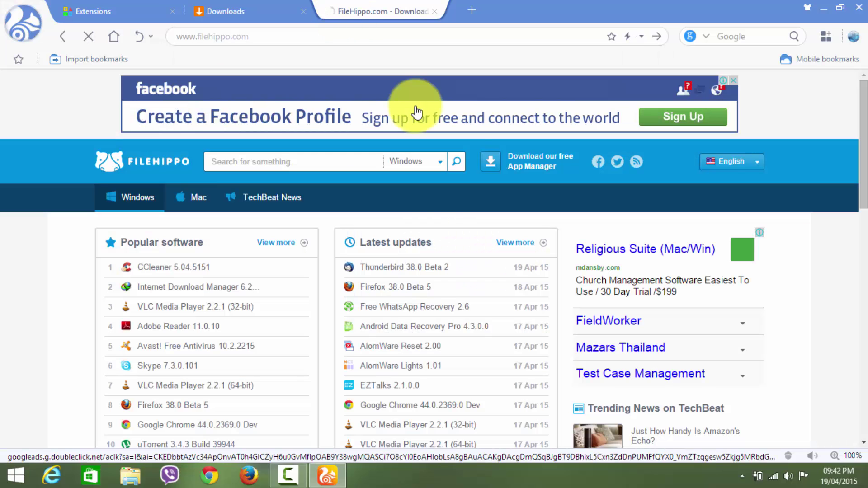
Open FileHippo's CCleaner 5.04.5151 page and download the latest version, ccsetup504.exe.
click(155, 274)
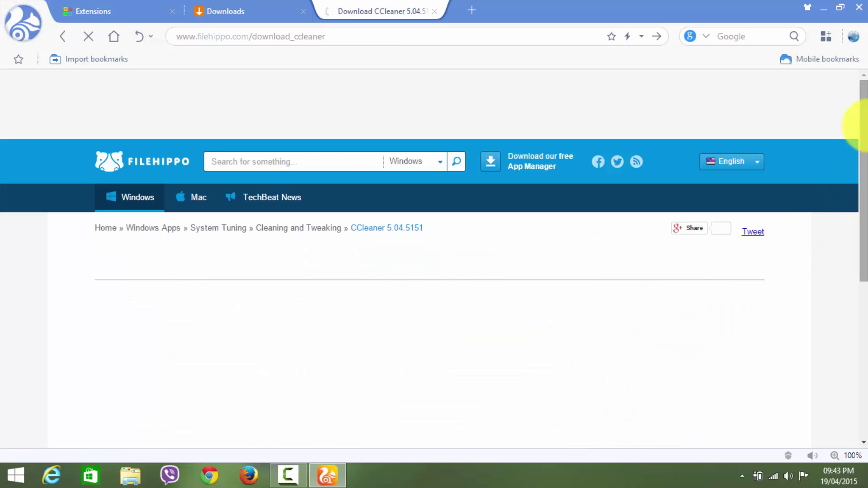
drag(860, 120, 854, 175)
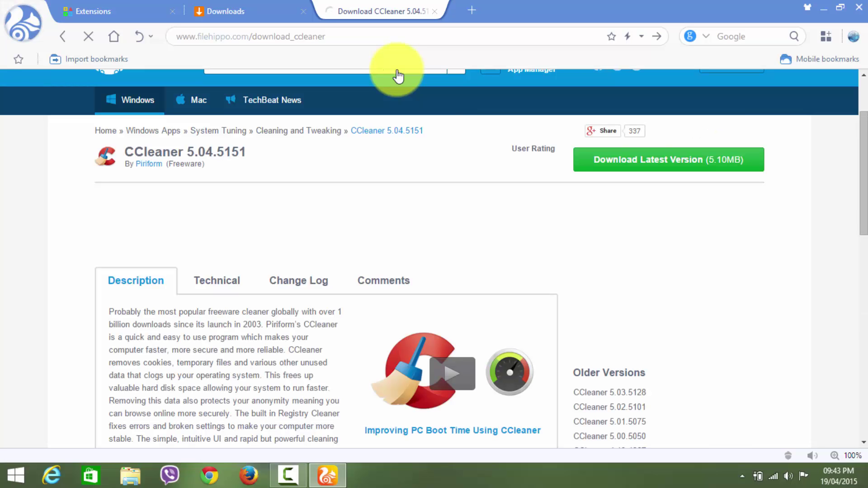
click(659, 166)
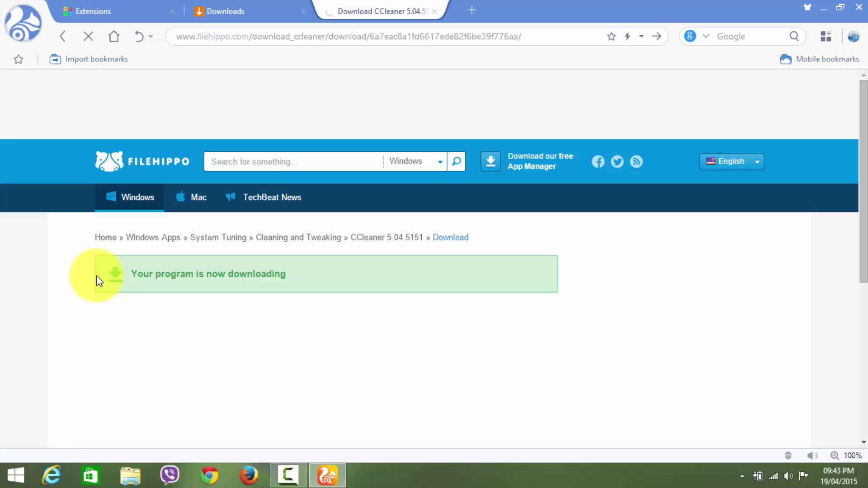
click(116, 279)
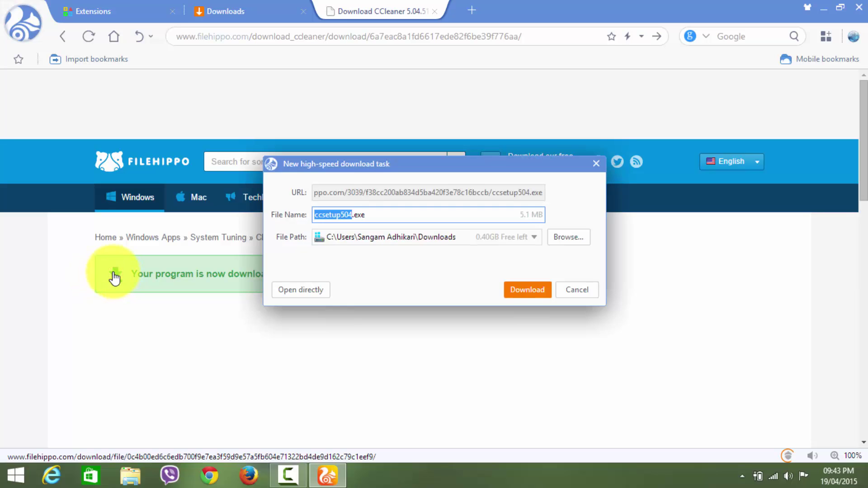
Download ccsetup504.exe under its default name and watch its progress on the Downloads page.
click(376, 216)
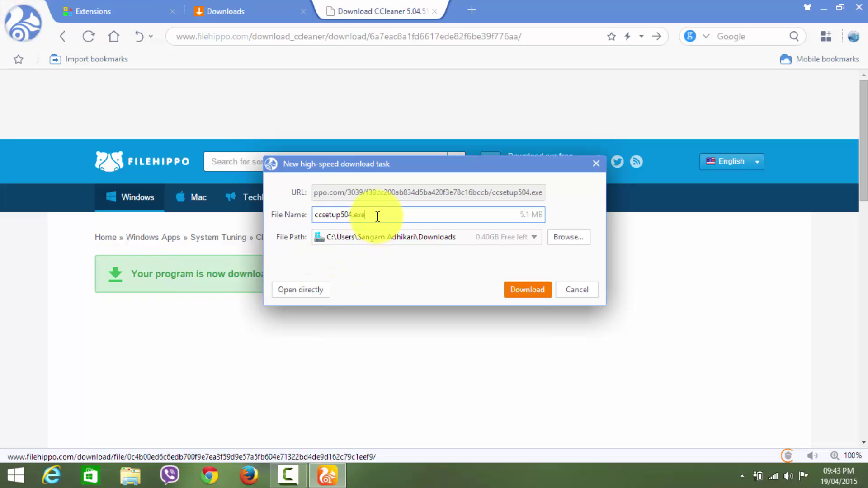
click(513, 288)
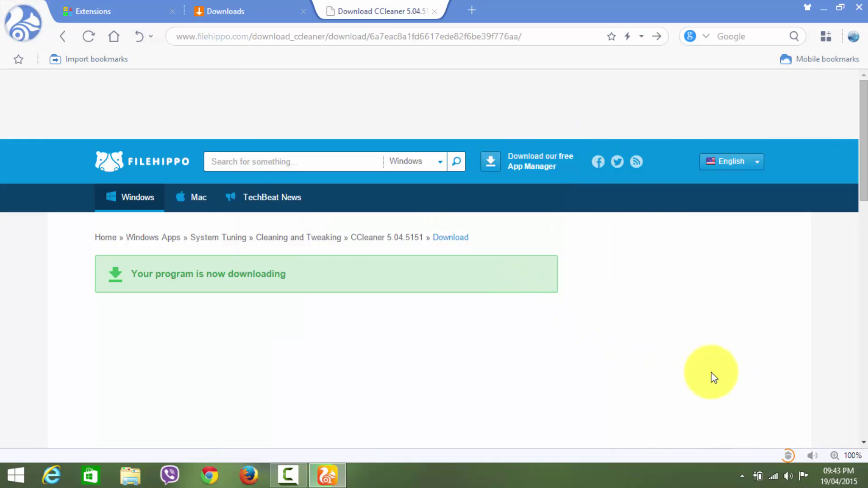
click(789, 455)
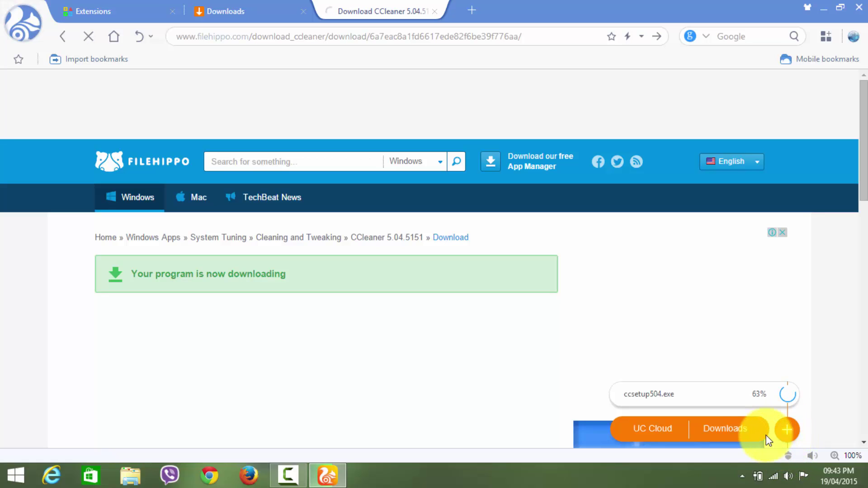
click(751, 429)
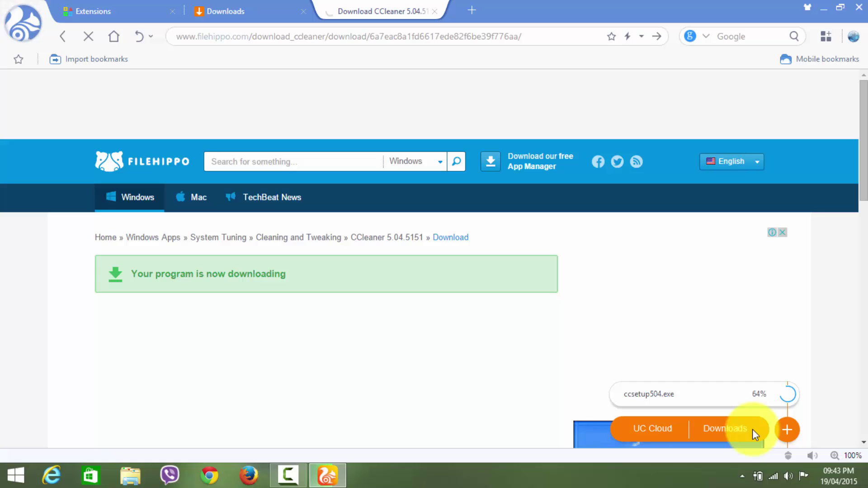
click(734, 431)
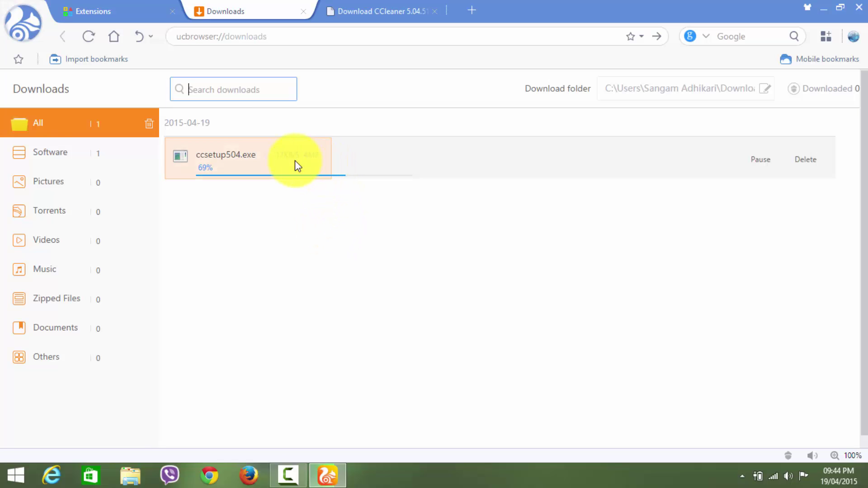
Pause the ccsetup504.exe download, briefly resuming it before pausing again.
mouse_move(295, 159)
click(761, 159)
click(753, 169)
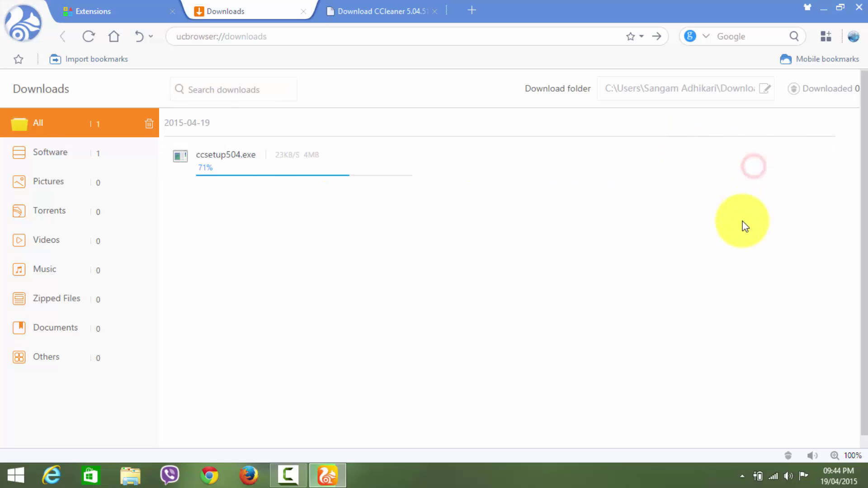
click(755, 160)
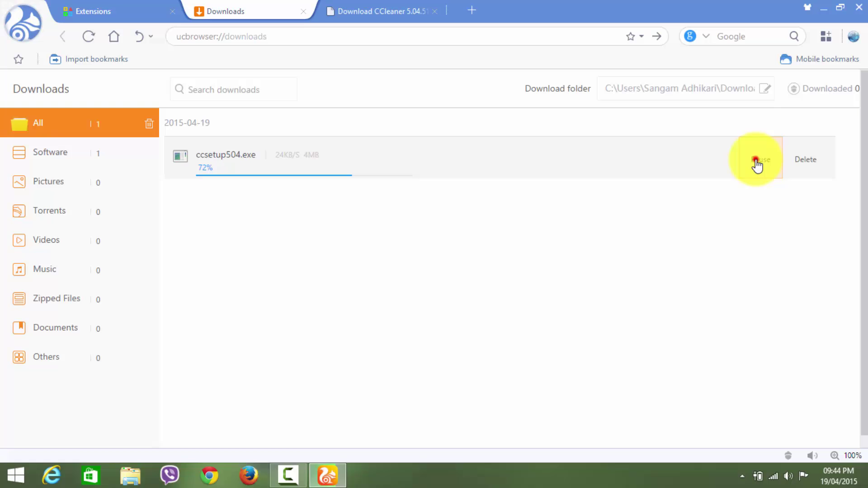
Quit UC Browser despite the active download and relaunch it from the desktop icon.
click(858, 7)
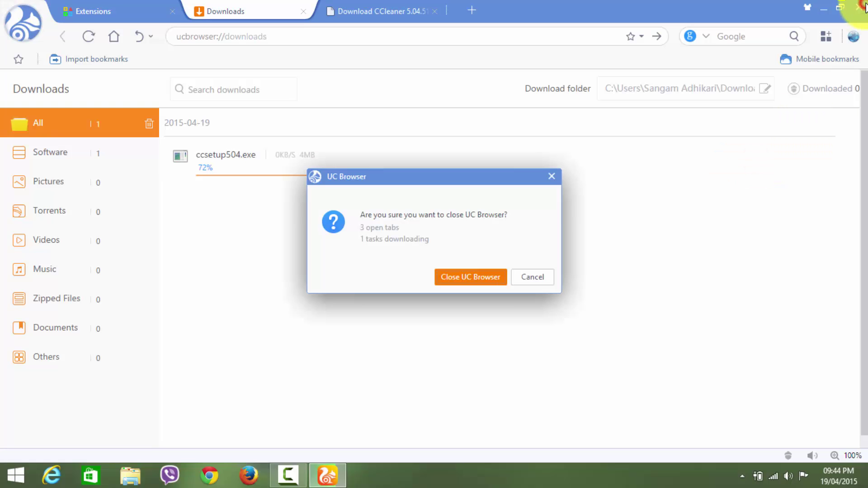
click(465, 277)
click(21, 84)
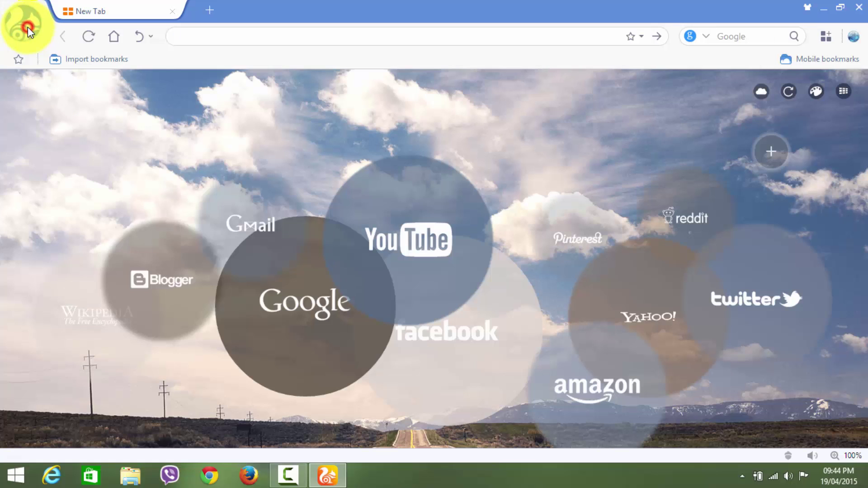
From the Downloads list, resume then delete ccsetup504.exe and dismiss the welcome tip.
click(28, 27)
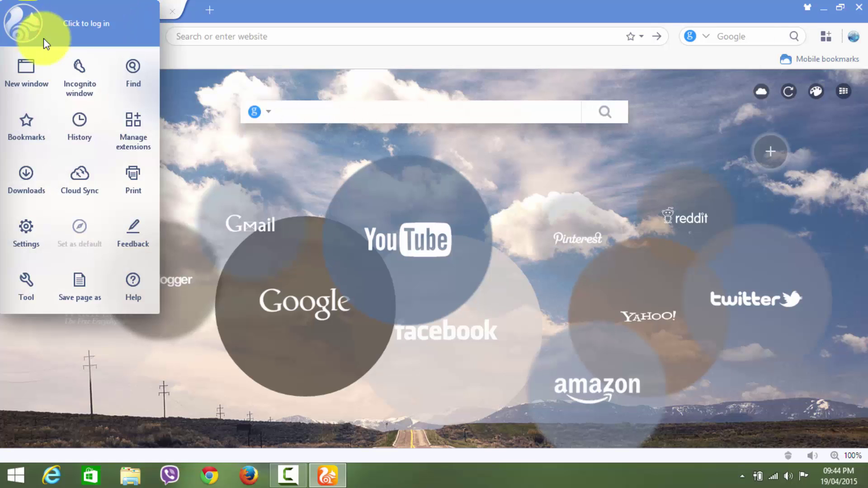
click(31, 178)
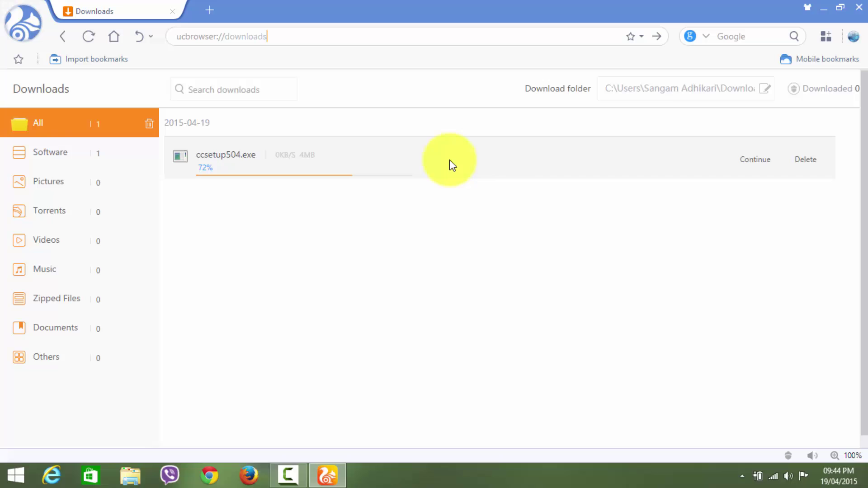
click(757, 166)
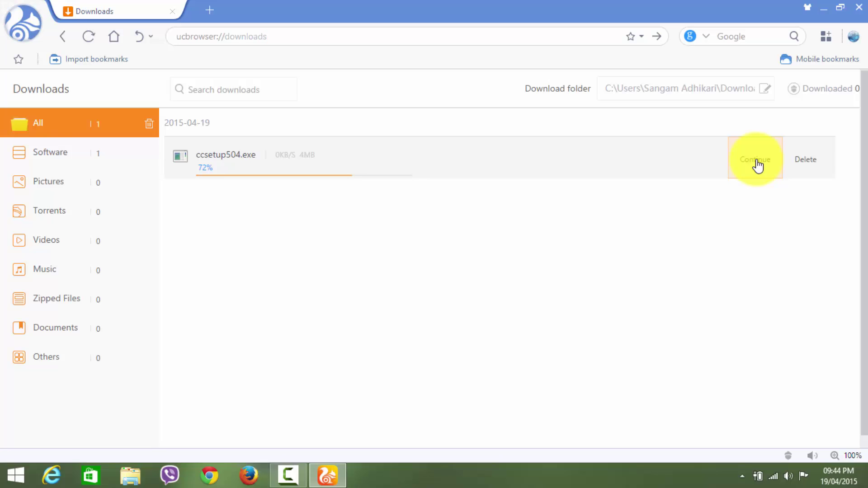
click(757, 166)
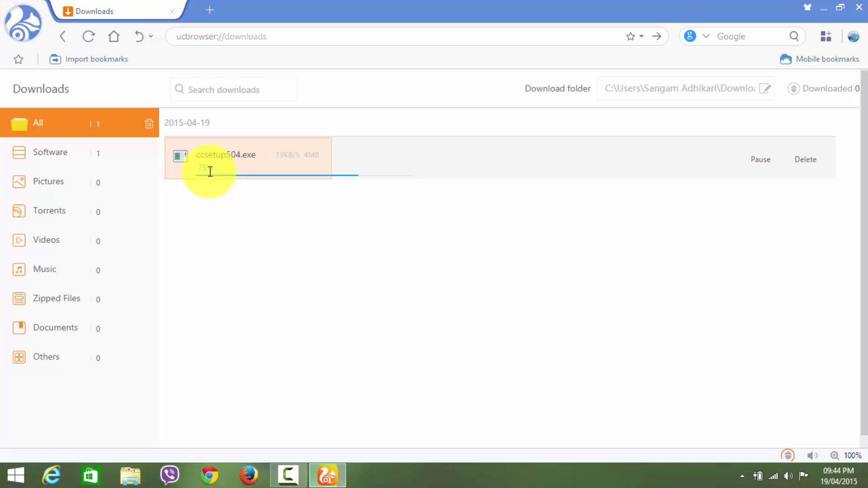
click(791, 161)
click(800, 215)
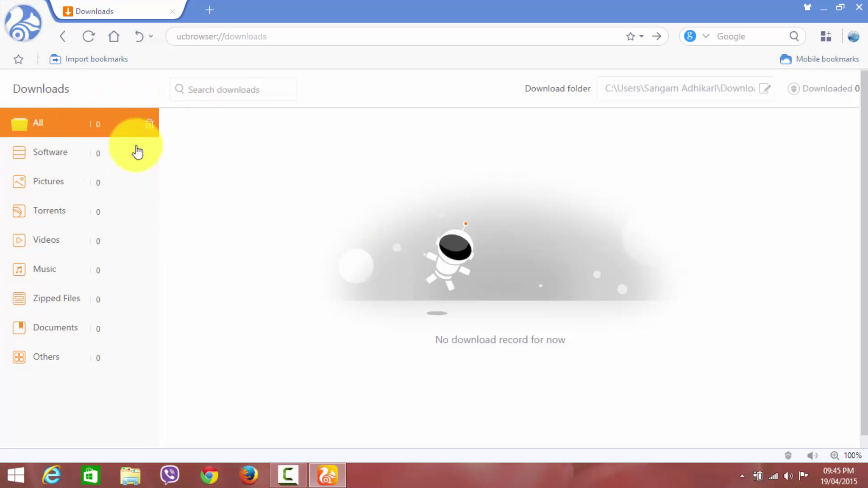
View the Cloud Sync login prompt from the UC menu, close it unsigned, and reopen the menu.
click(17, 24)
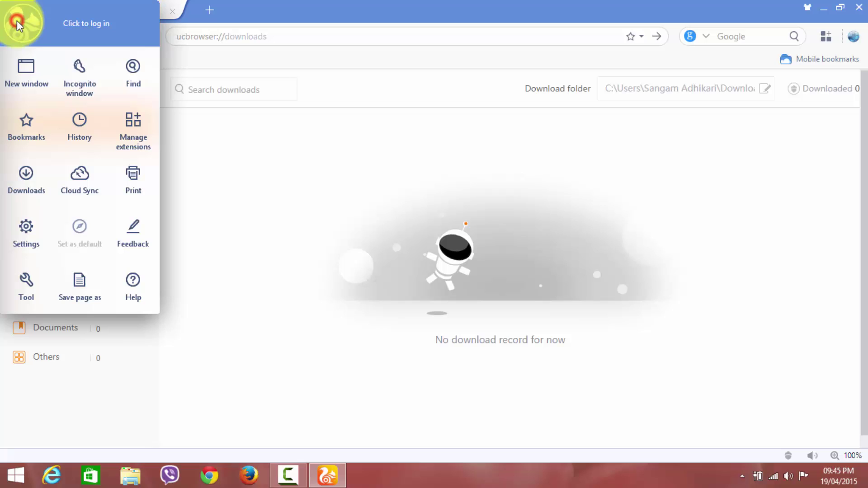
click(76, 174)
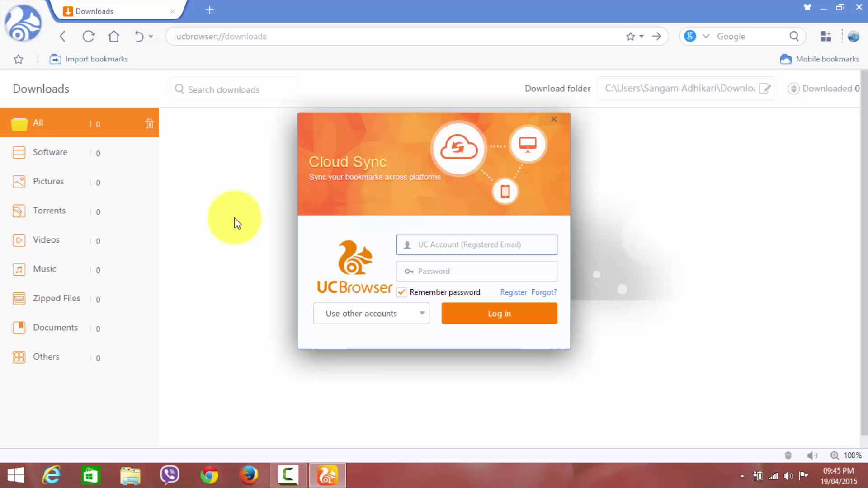
click(556, 118)
click(12, 17)
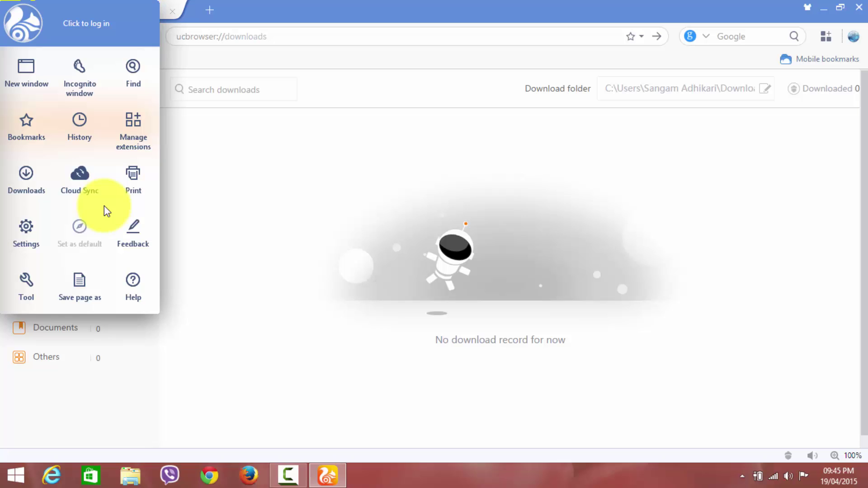
Open Settings and view the Tabs and Speed up sections.
click(28, 231)
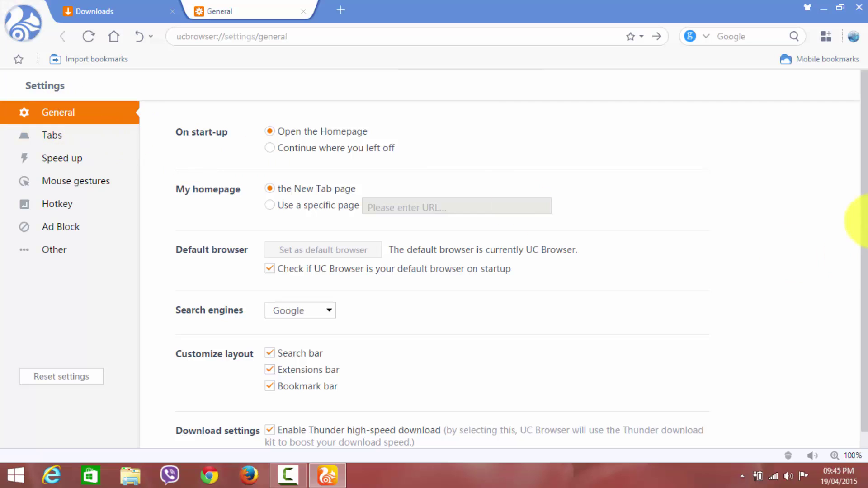
scroll(865, 136, down, 1)
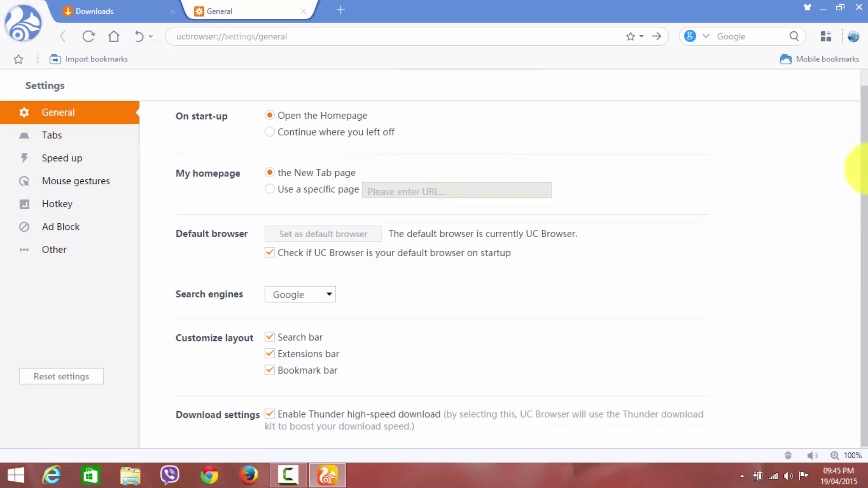
scroll(865, 136, up, 1)
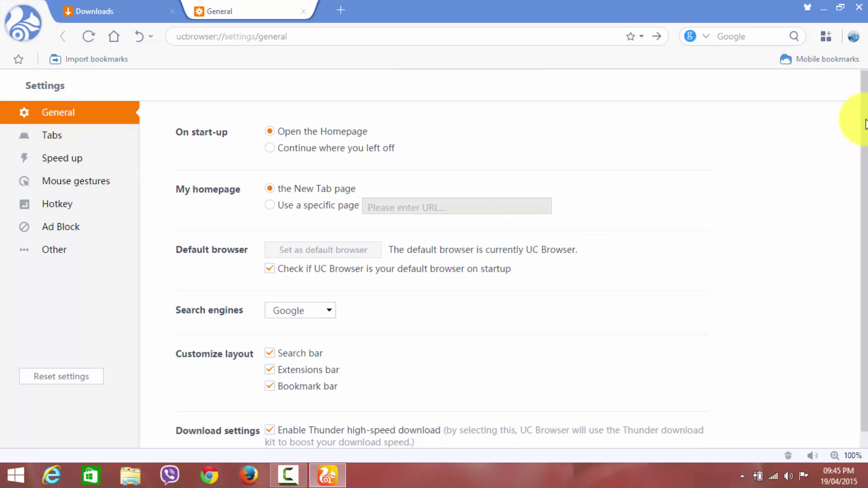
click(86, 139)
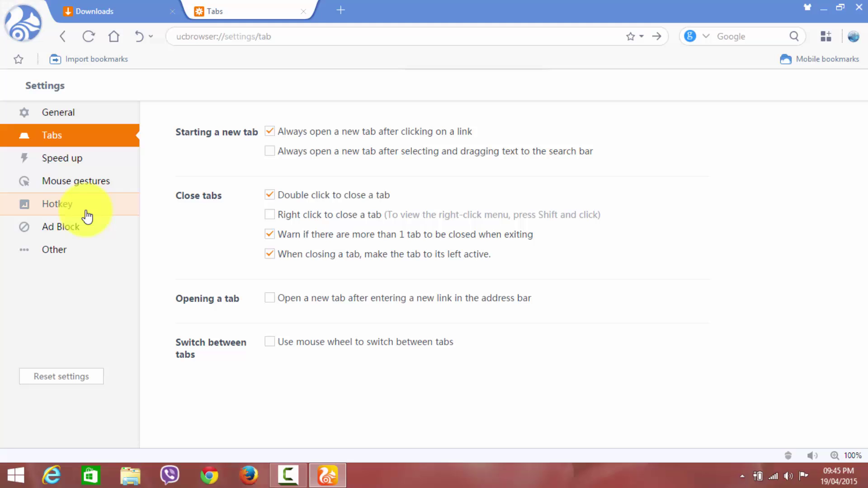
click(78, 165)
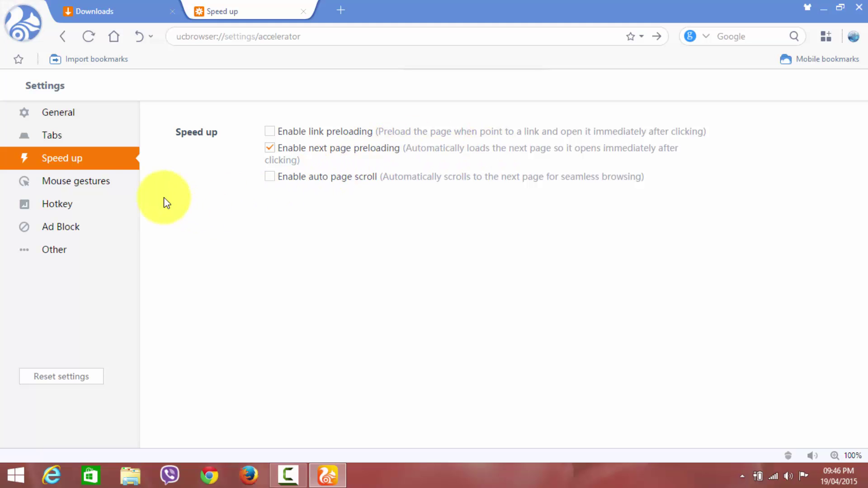
click(103, 192)
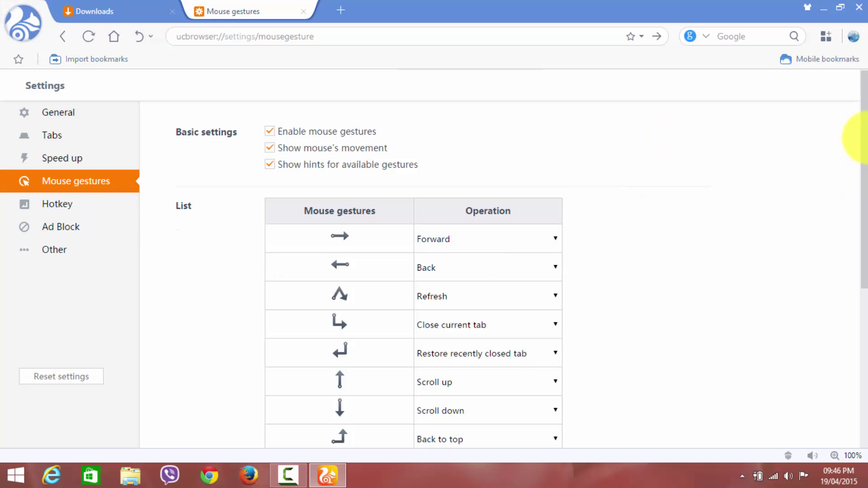
drag(862, 132, 861, 154)
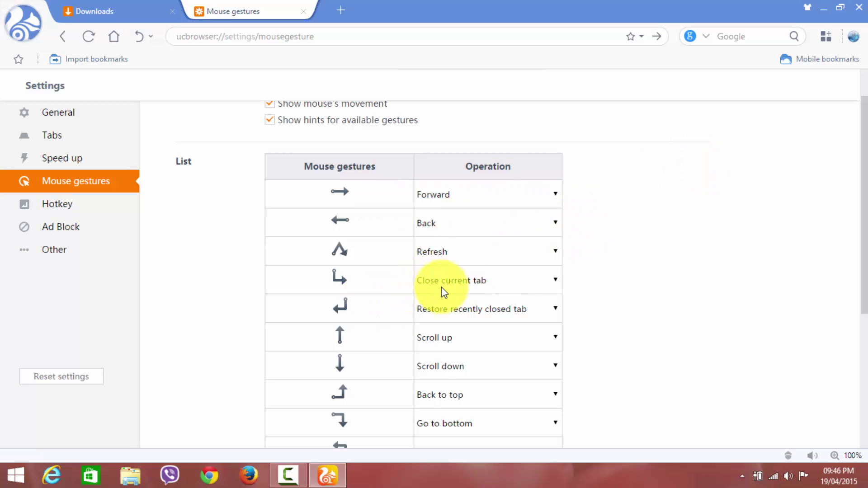
click(436, 337)
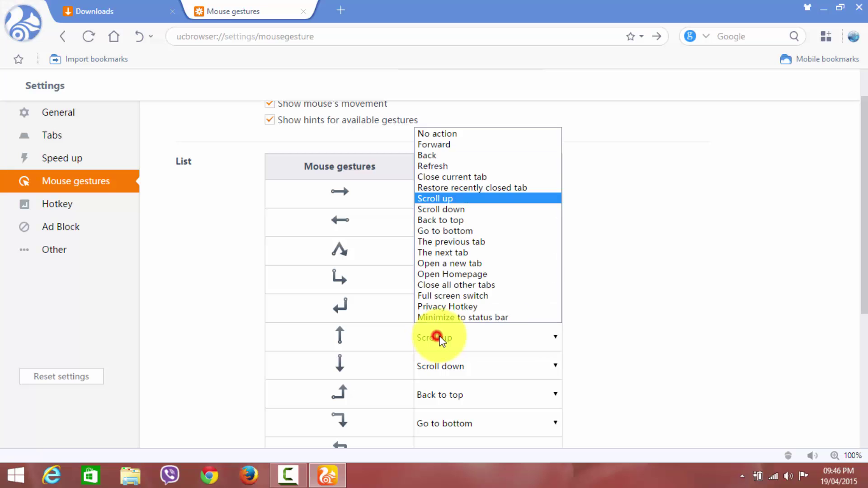
click(622, 324)
drag(864, 207, 854, 360)
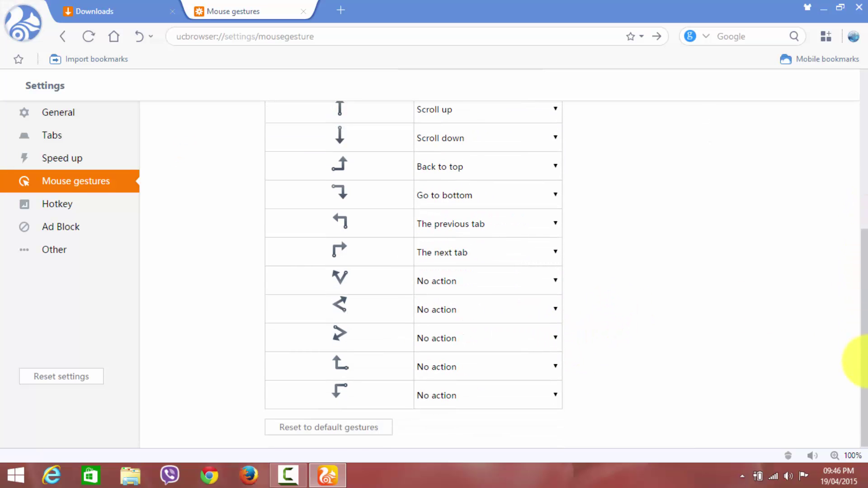
drag(694, 371, 688, 231)
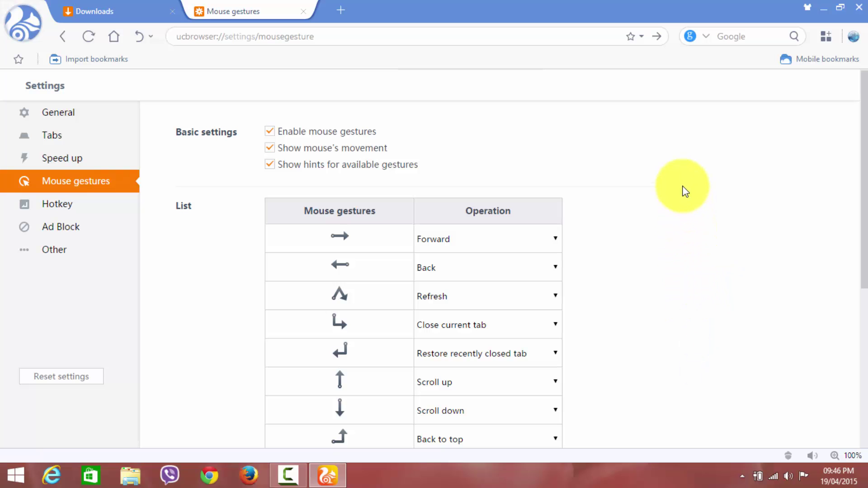
drag(684, 168, 689, 326)
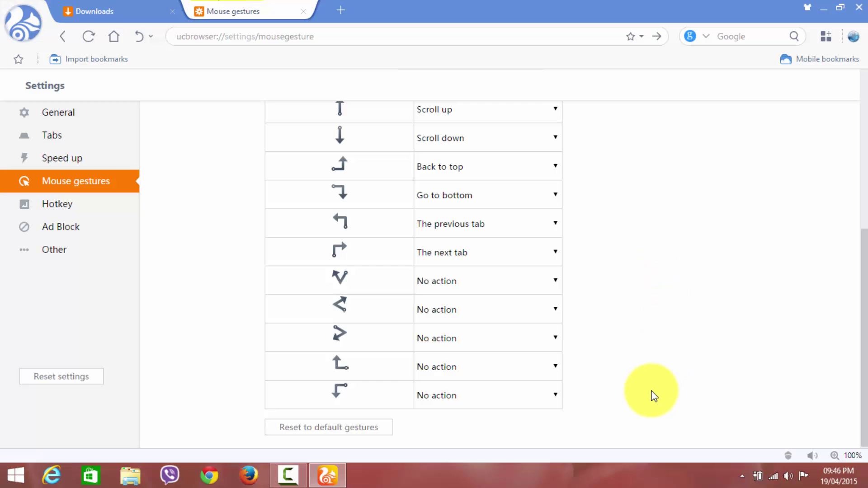
drag(651, 395, 652, 299)
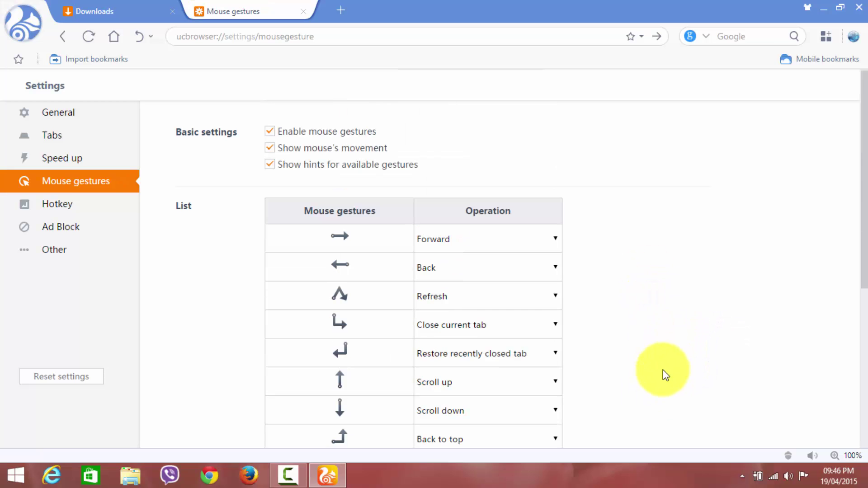
drag(661, 392, 681, 306)
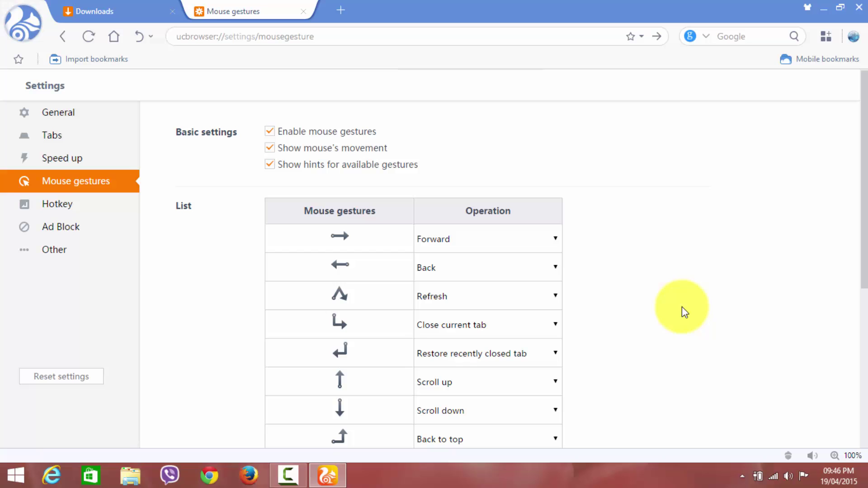
drag(674, 411, 730, 315)
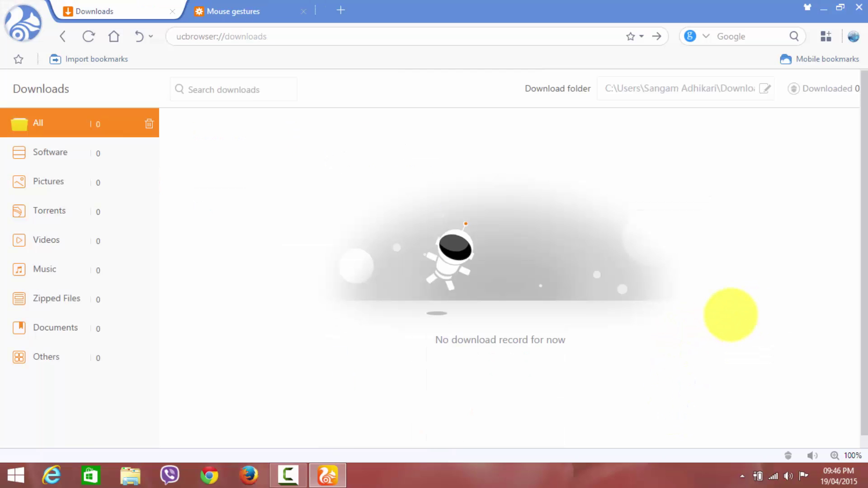
mouse_move(732, 388)
mouse_down()
mouse_move(646, 219)
mouse_move(610, 235)
mouse_up()
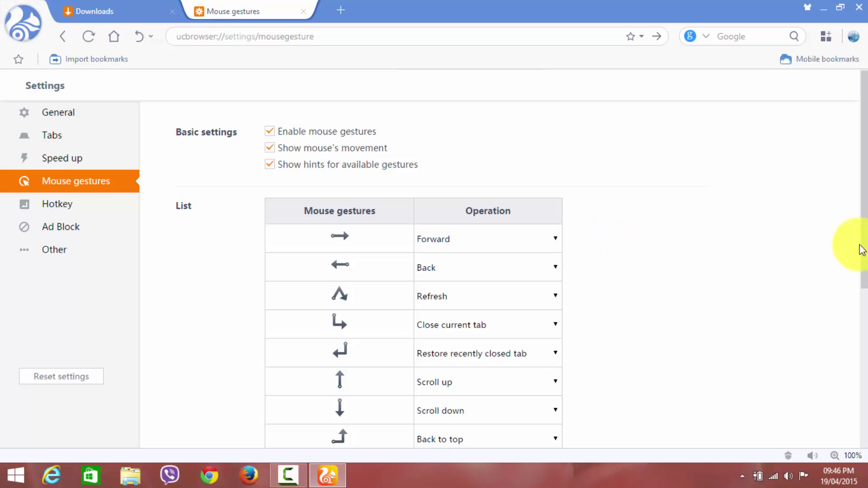
drag(860, 160, 864, 331)
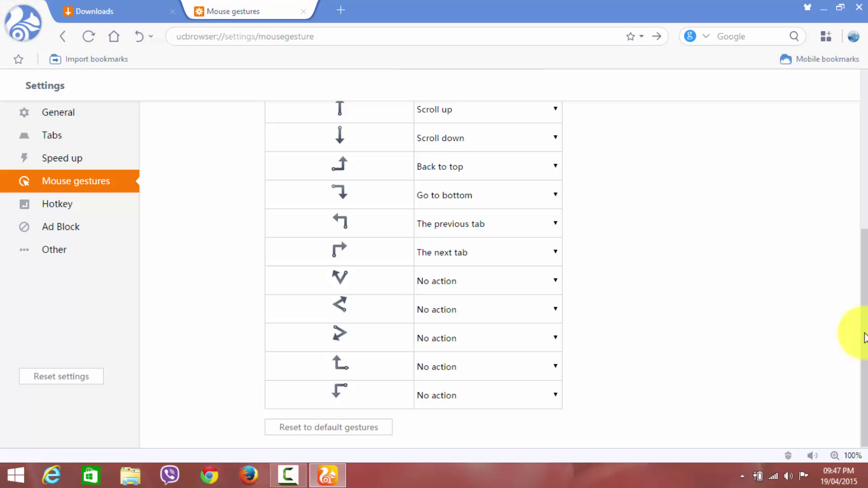
click(447, 284)
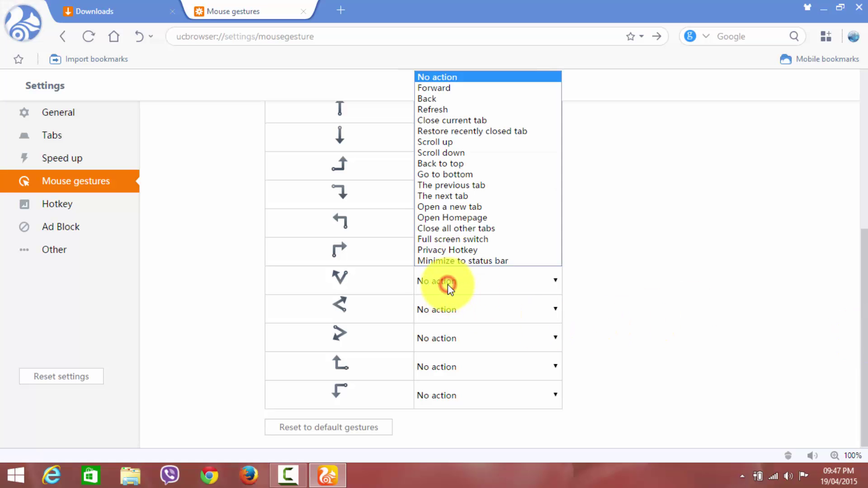
Dismiss the action list unchanged, then view the Hotkey, Ad Block and Other settings.
click(784, 287)
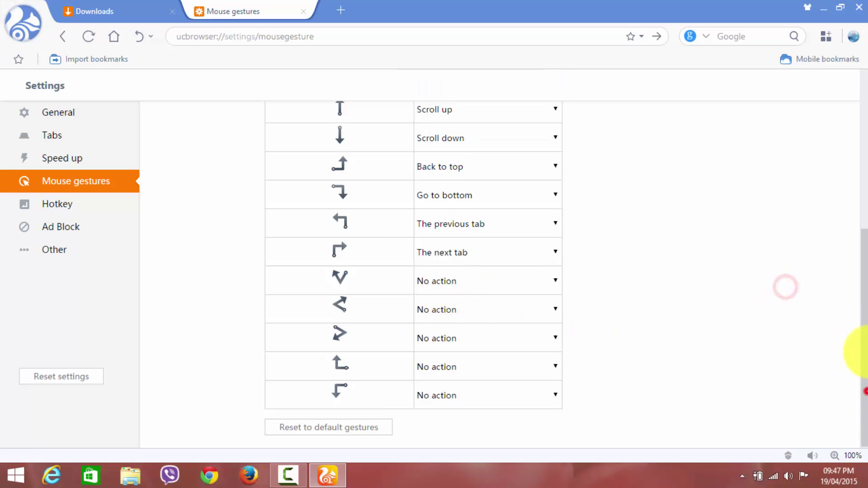
drag(861, 391, 861, 224)
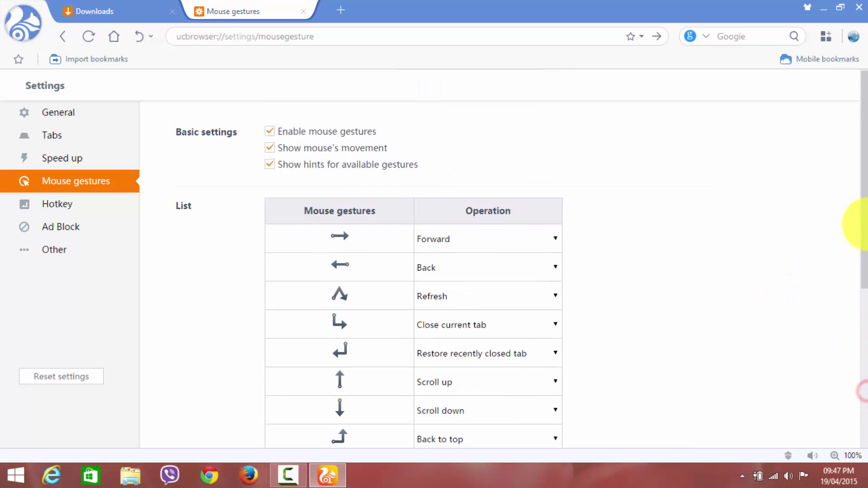
click(53, 206)
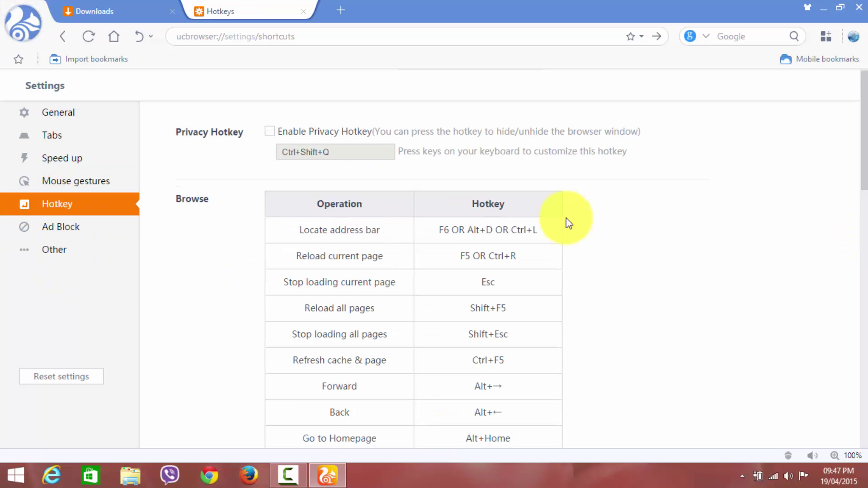
mouse_move(862, 134)
mouse_down()
mouse_move(864, 410)
mouse_move(793, 465)
mouse_up()
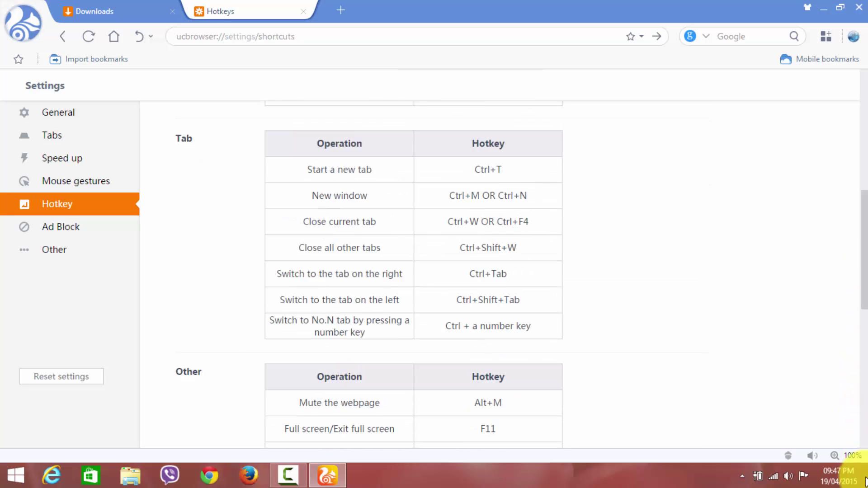
click(57, 235)
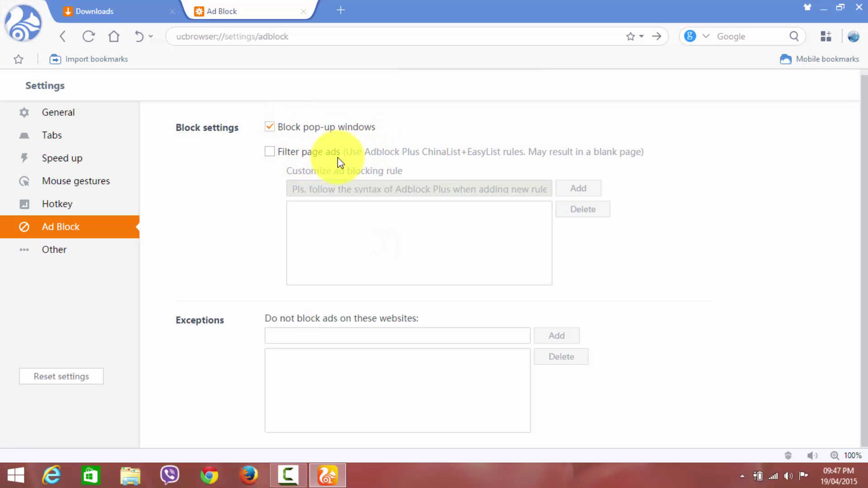
click(49, 260)
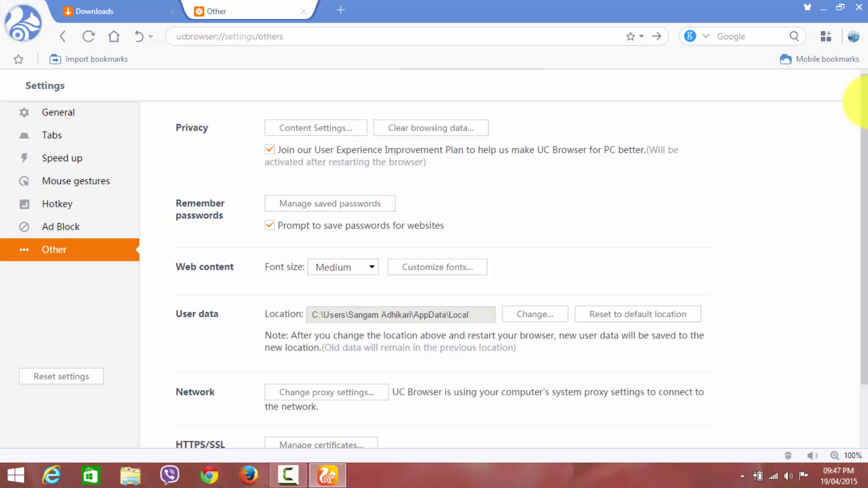
drag(866, 102, 860, 245)
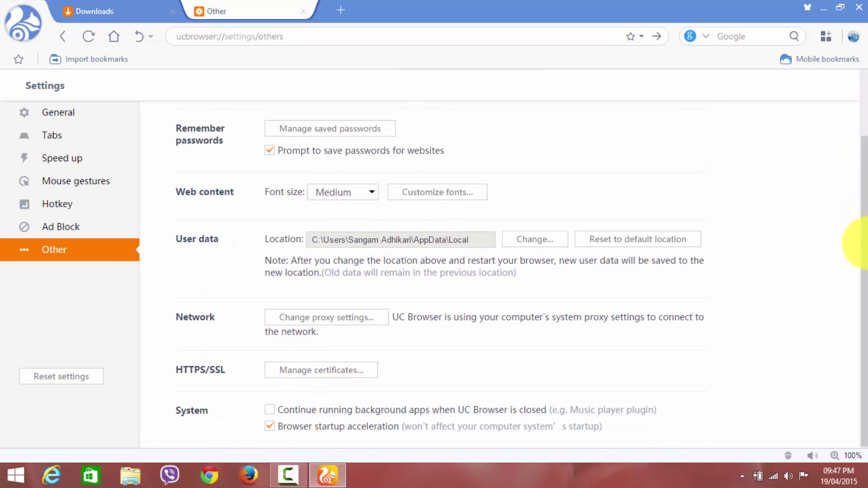
drag(861, 135, 860, 95)
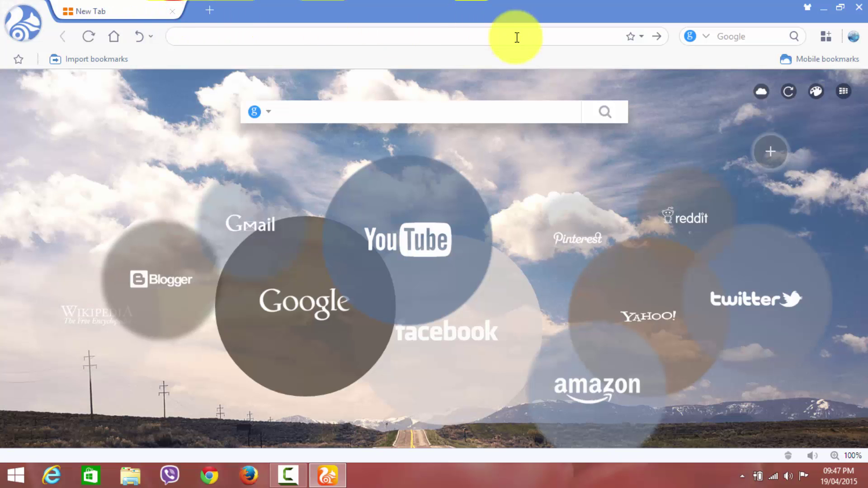
Glance at synced tabs and wallpapers, then apply the pink Candy theme from Theme Center.
click(761, 93)
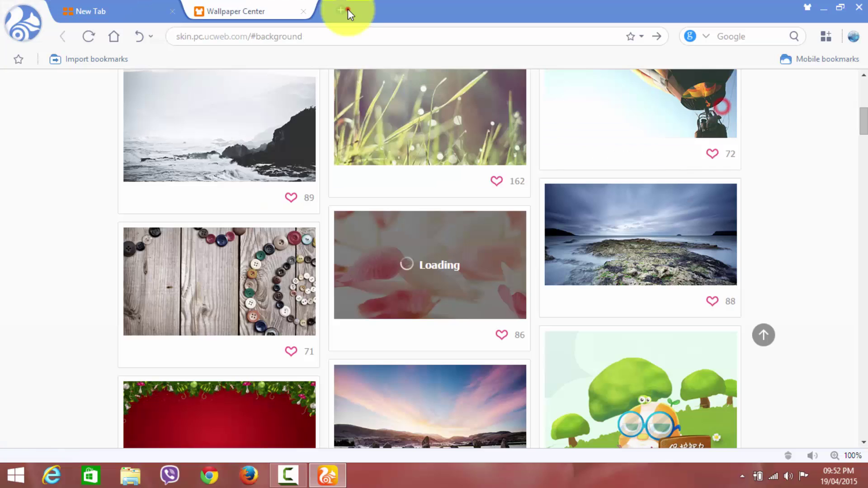
click(344, 10)
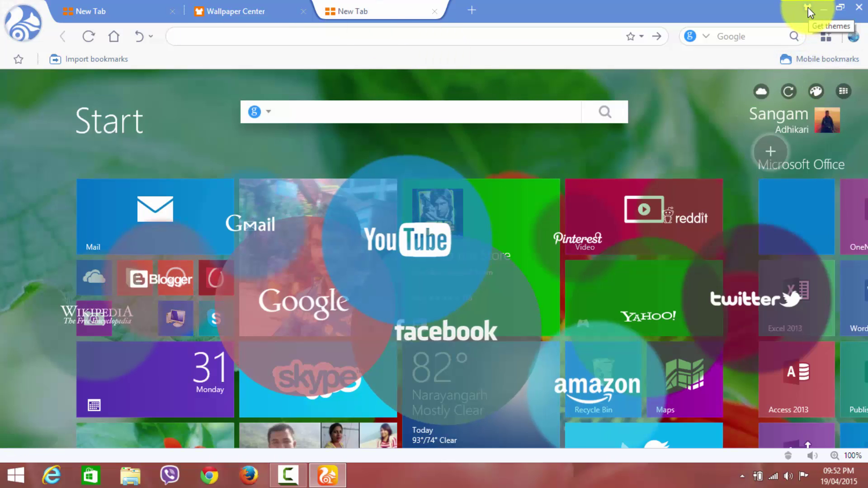
click(807, 7)
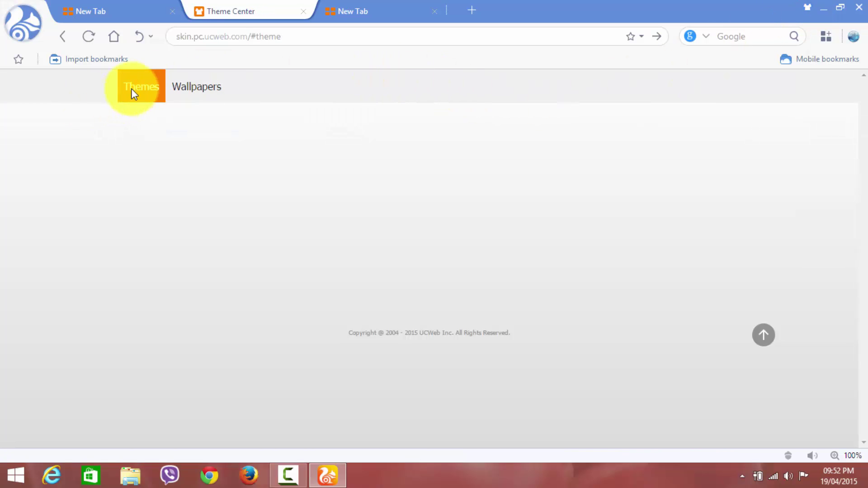
click(147, 90)
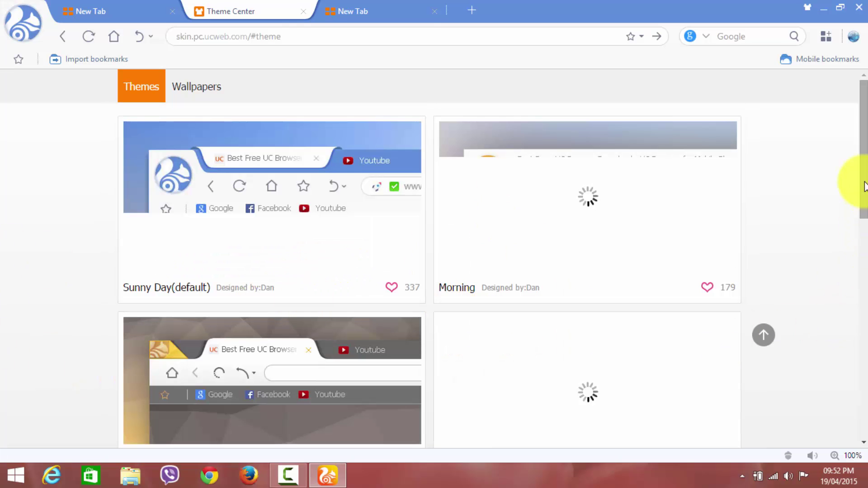
drag(864, 122, 865, 327)
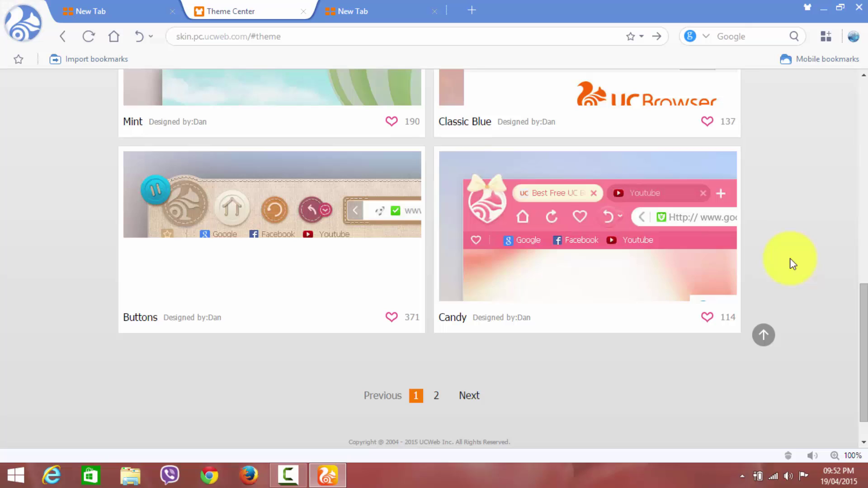
mouse_move(588, 225)
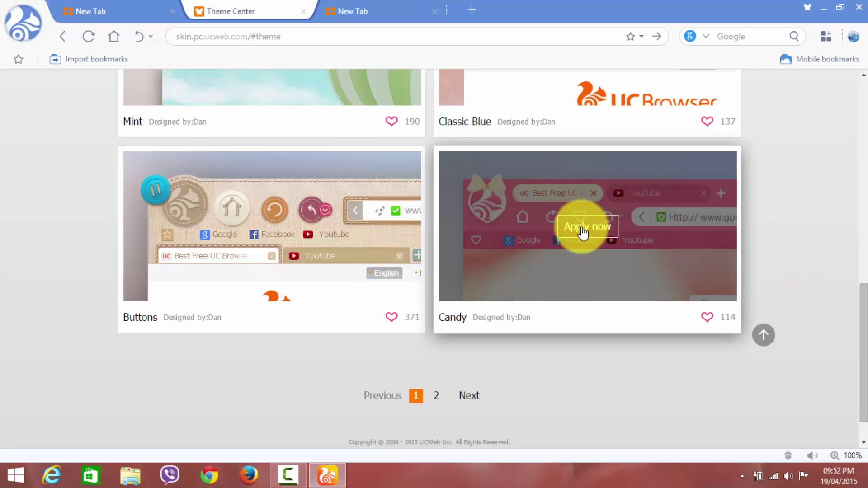
click(581, 228)
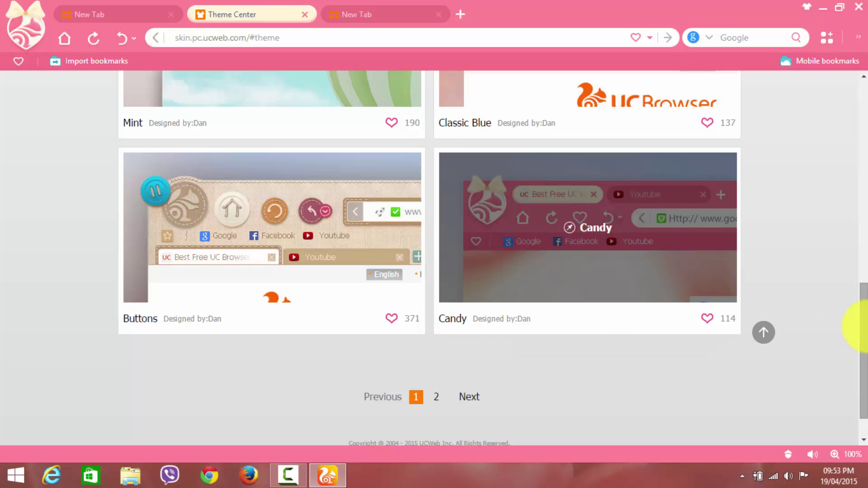
drag(863, 350, 865, 269)
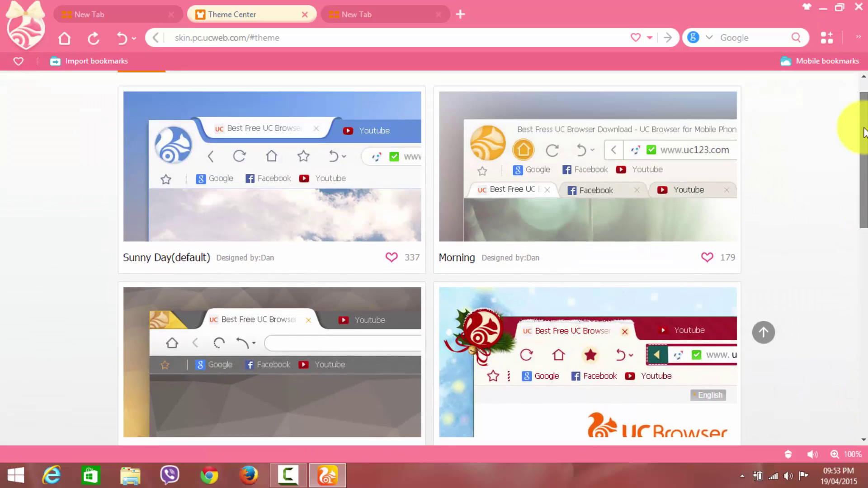
drag(866, 269, 862, 130)
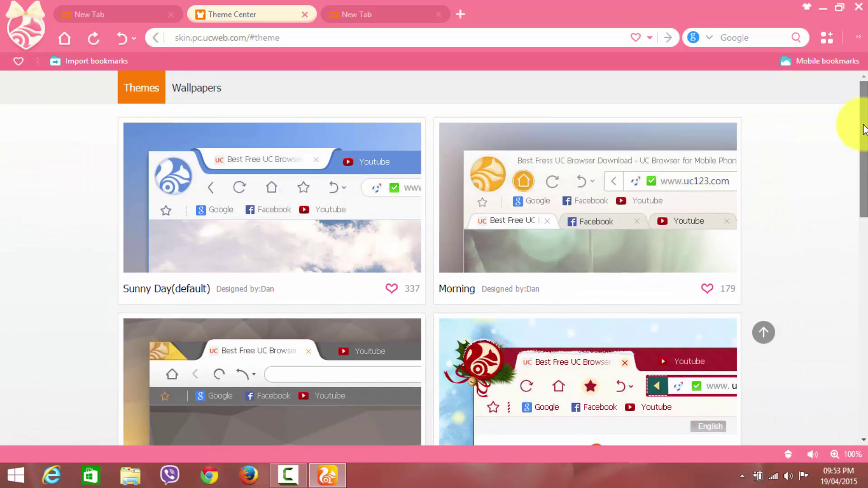
Apply the grass close-up wallpaper from Wallpapers and return to the first New Tab.
click(193, 92)
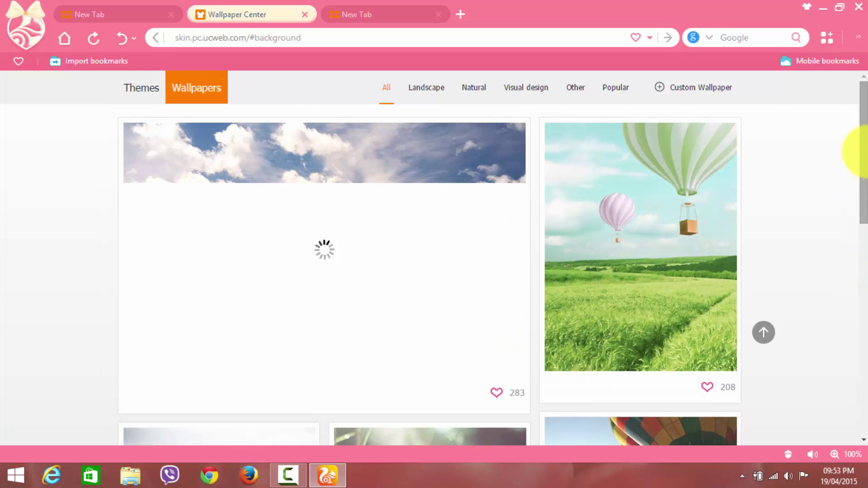
drag(860, 156, 859, 238)
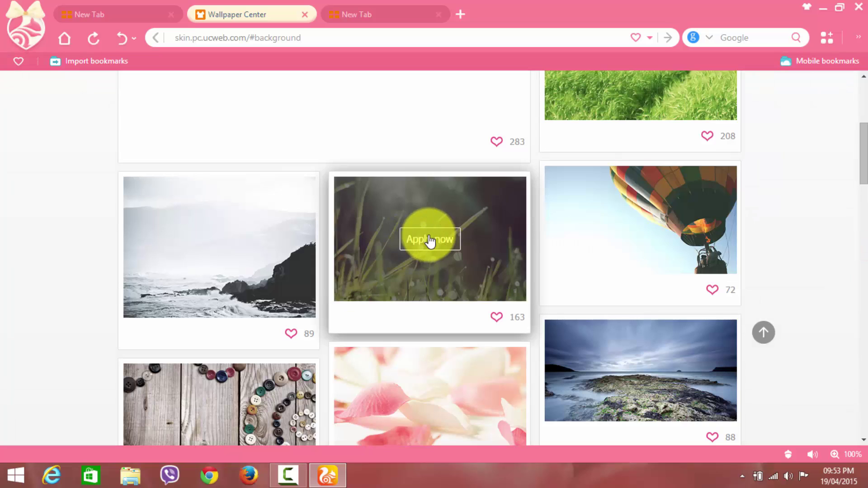
click(429, 240)
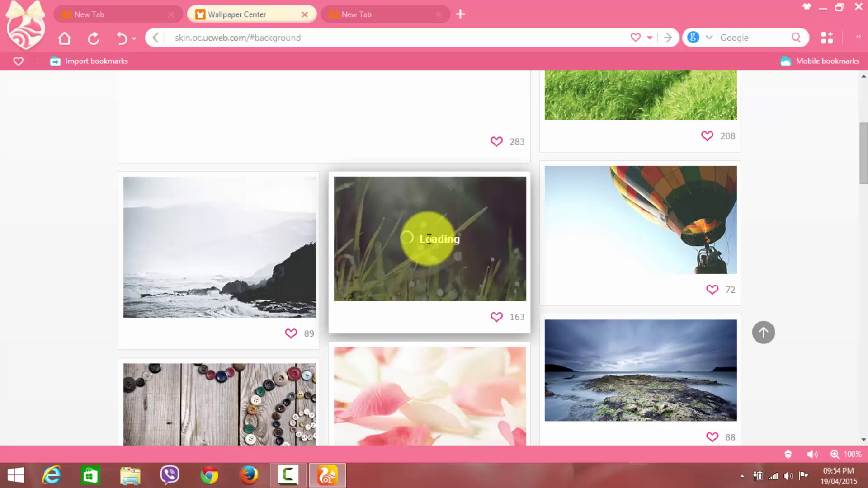
scroll(256, 253, up, 1)
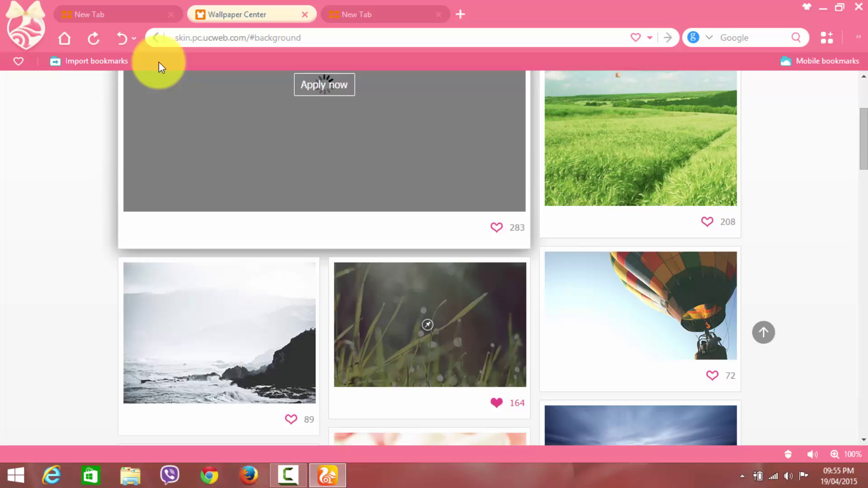
click(125, 10)
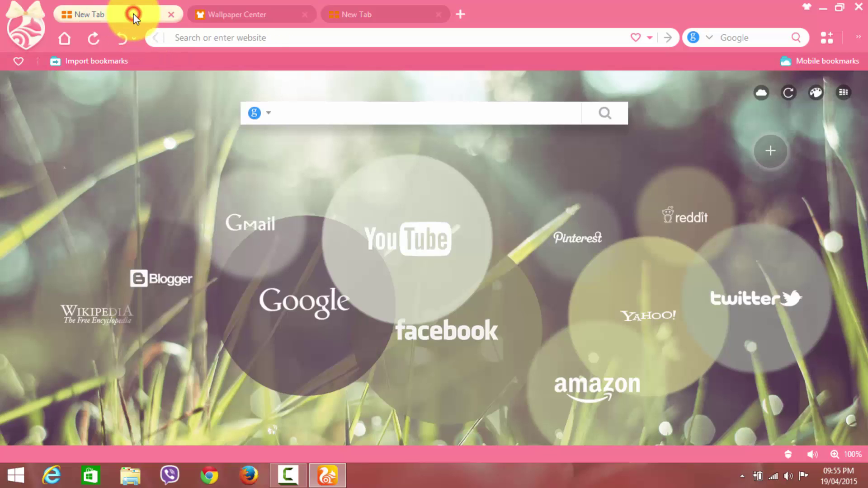
Switch the New Tab page style from floating bubbles to the tile grid.
click(841, 95)
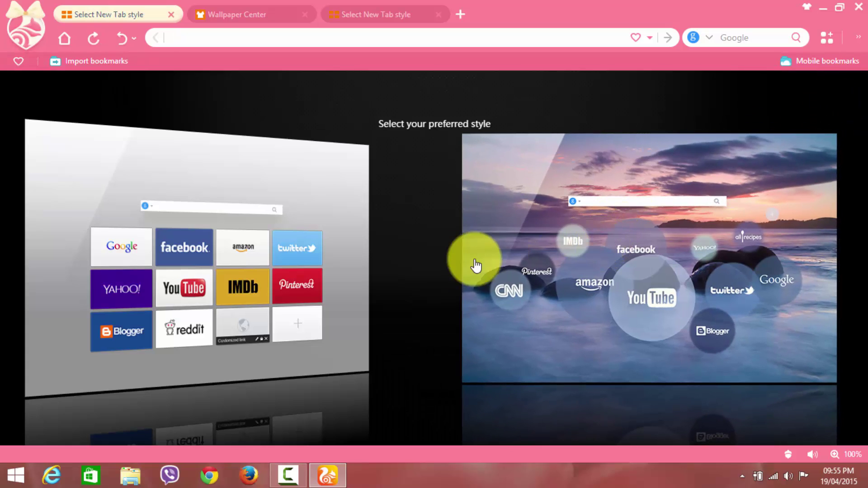
click(349, 284)
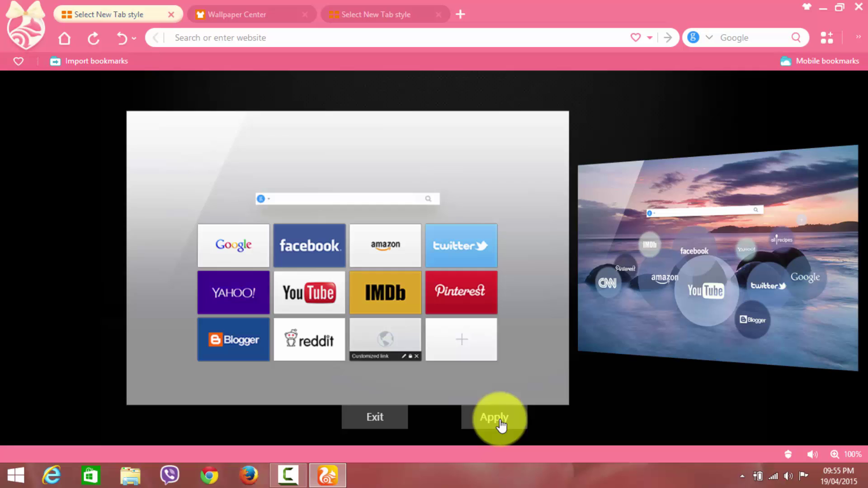
click(495, 429)
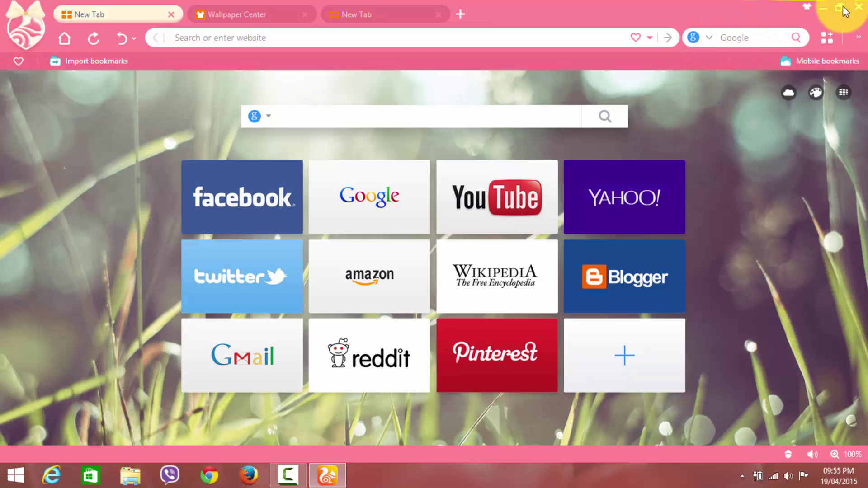
Close UC Browser with Do not show again ticked on the confirmation.
click(859, 8)
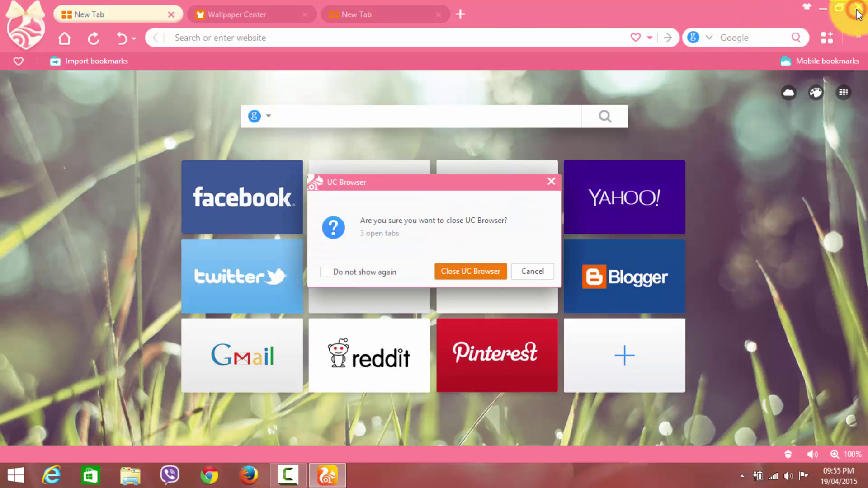
click(374, 275)
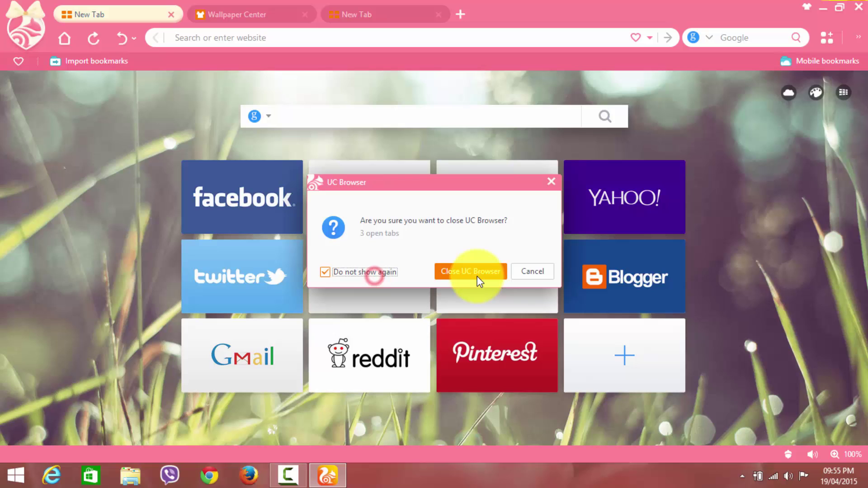
click(476, 273)
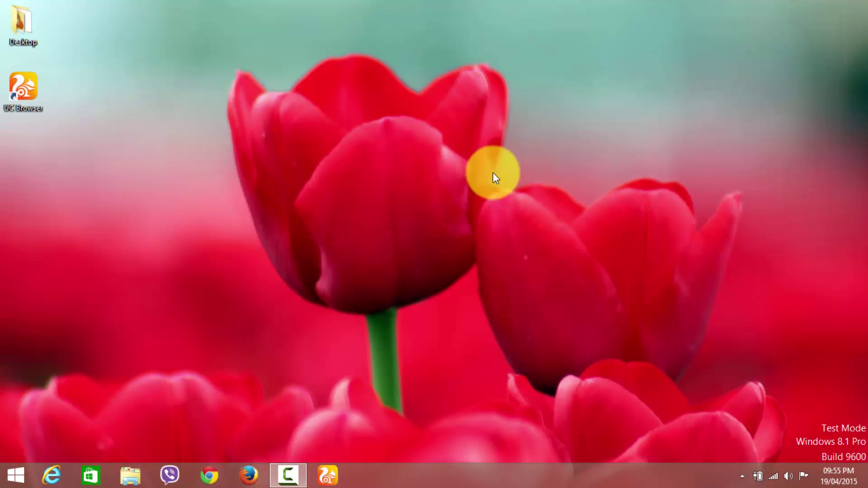
Refresh the desktop, open and close Chrome, then relaunch UC Browser from the taskbar.
right_click(339, 70)
click(375, 107)
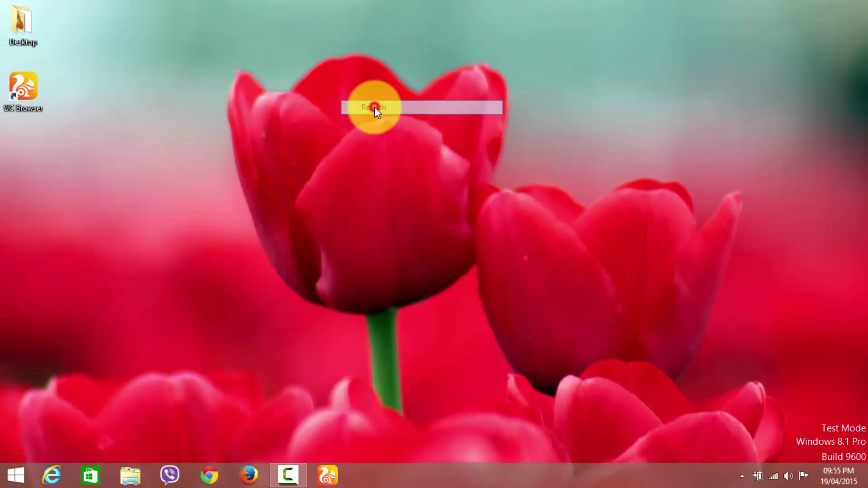
click(205, 477)
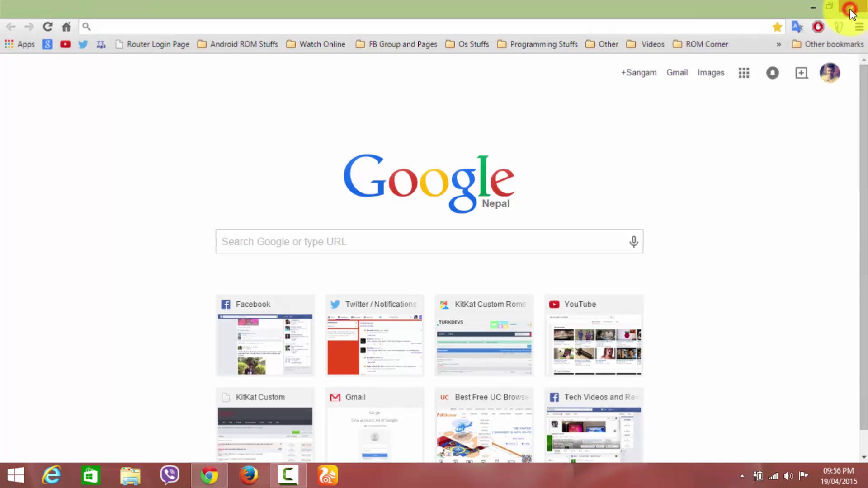
click(852, 8)
right_click(334, 82)
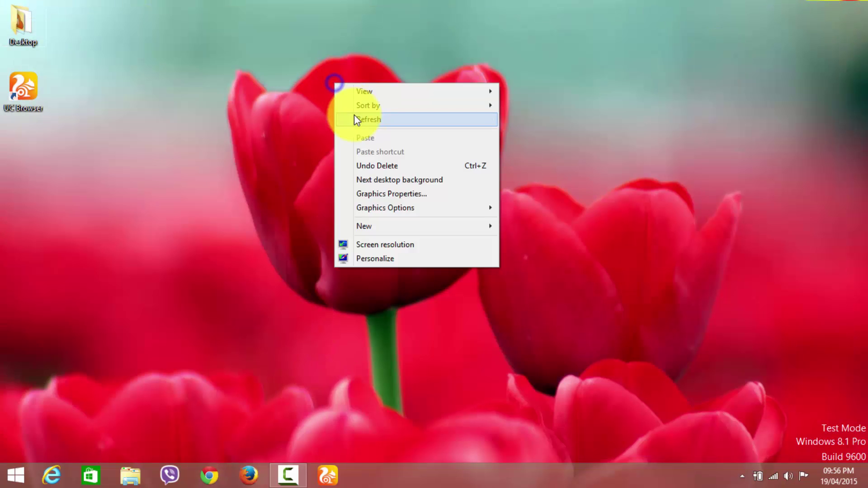
click(355, 117)
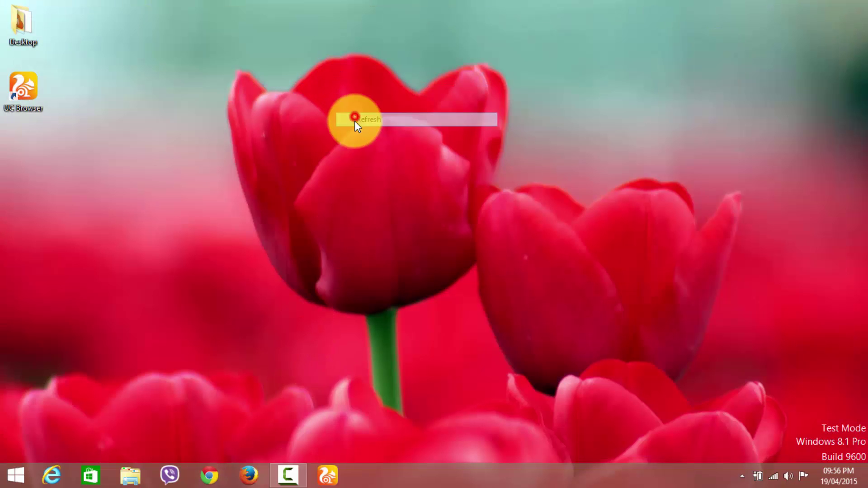
click(324, 476)
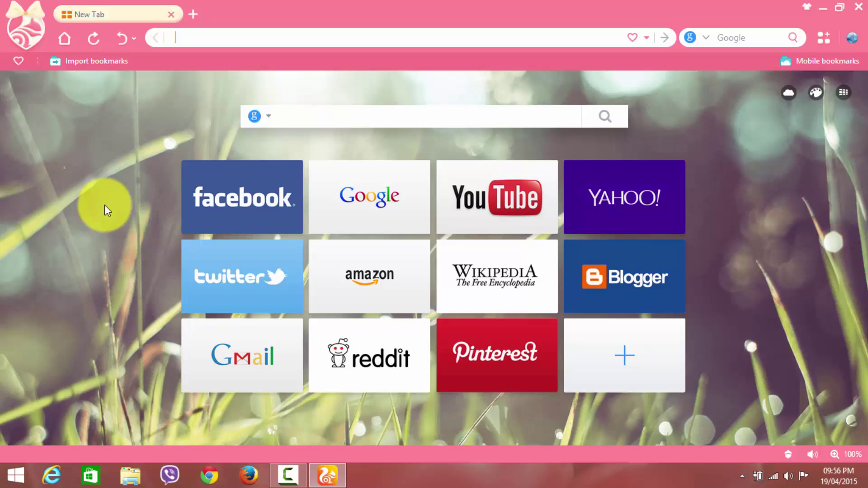
Import bookmarks from Chrome and dismiss the success message.
click(90, 66)
click(351, 191)
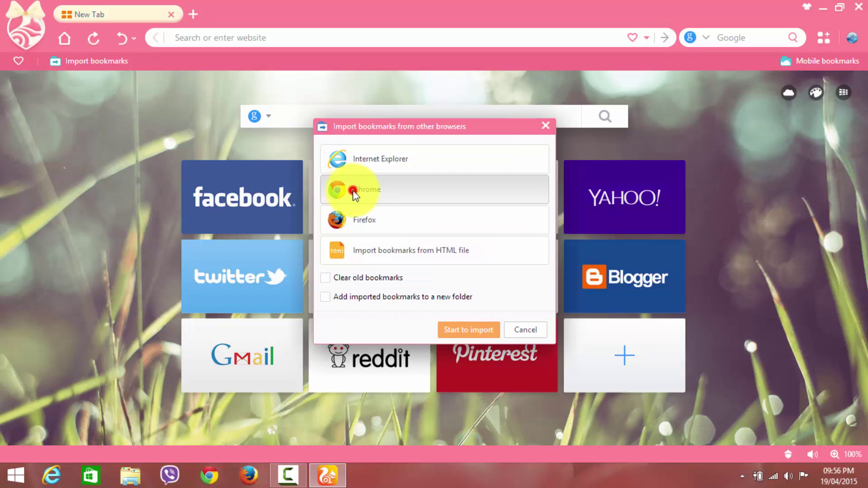
click(444, 329)
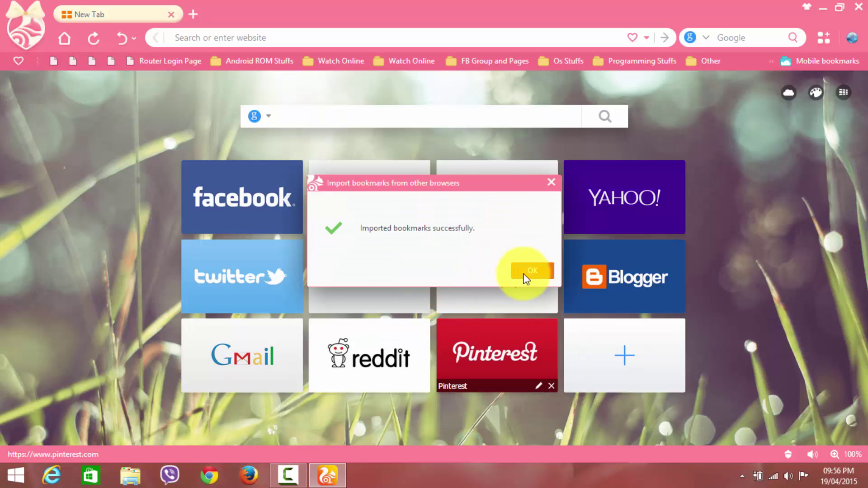
click(525, 271)
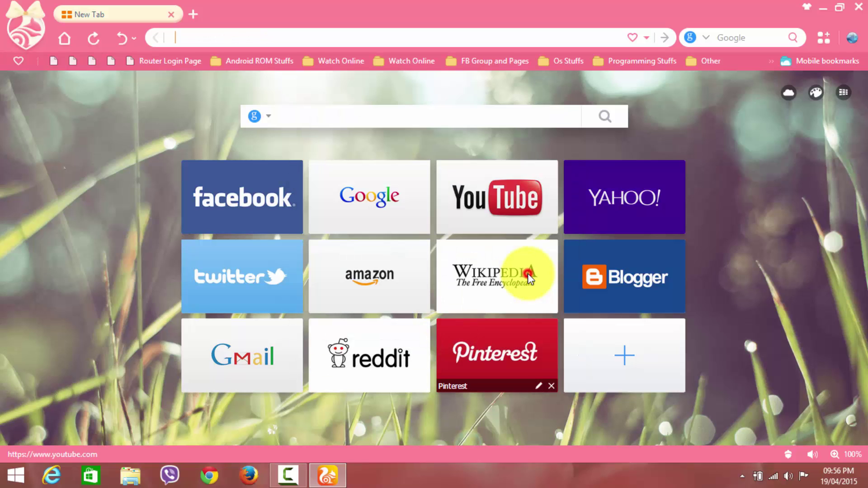
Open the Router Login Page bookmark and peek into the Android ROM Stuffs folder.
click(157, 61)
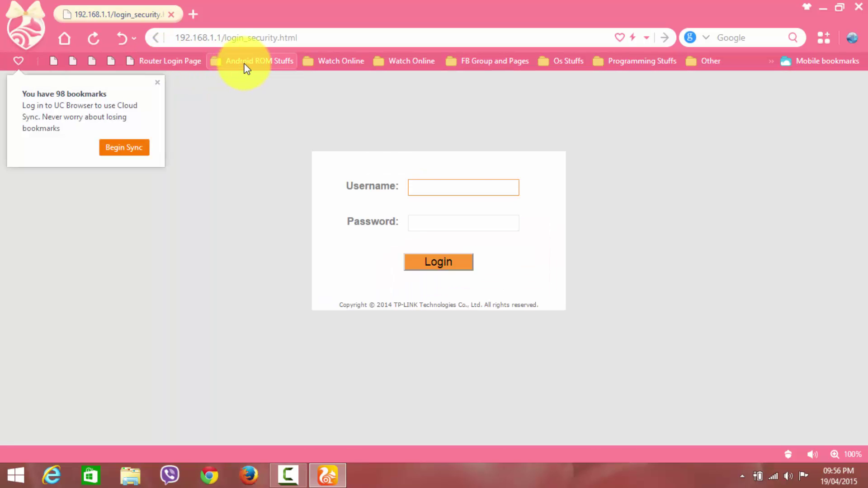
click(244, 62)
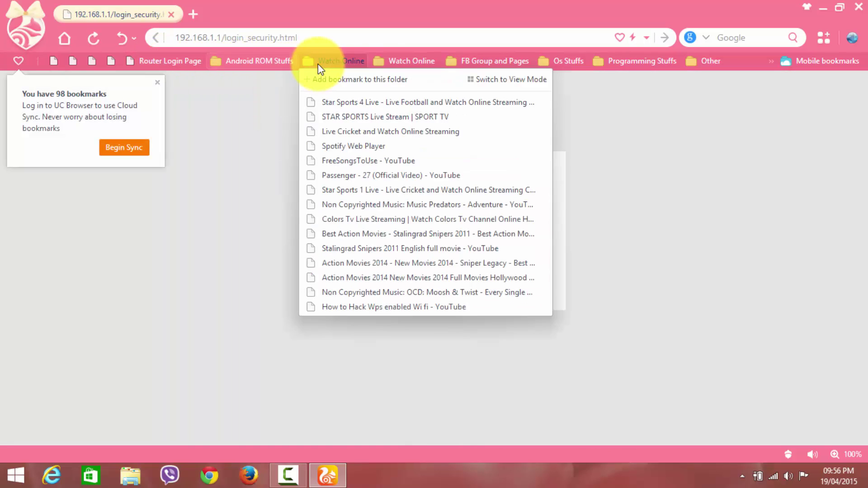
mouse_move(490, 61)
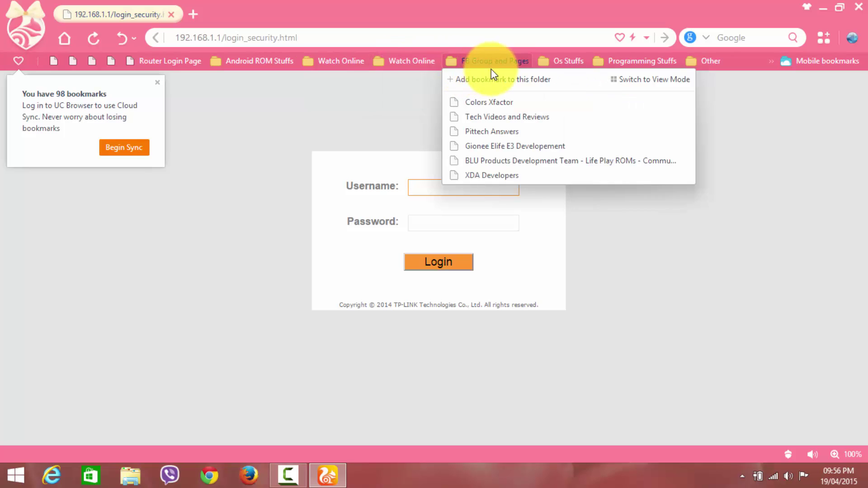
click(753, 196)
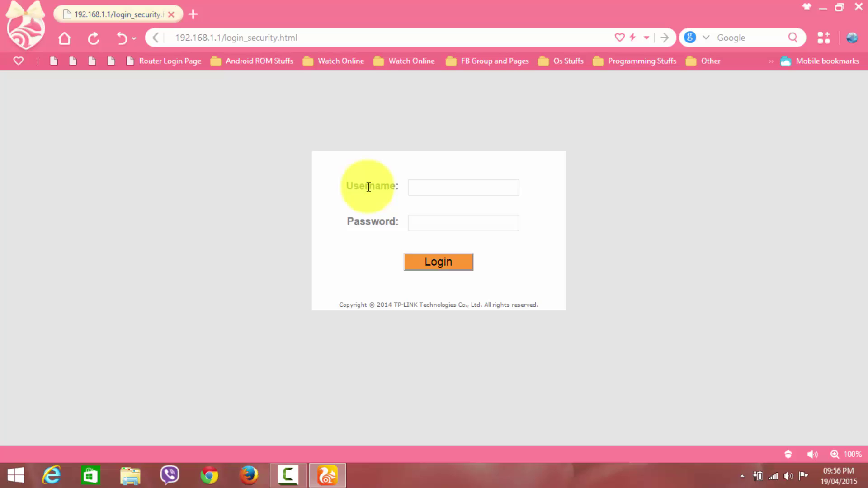
click(29, 29)
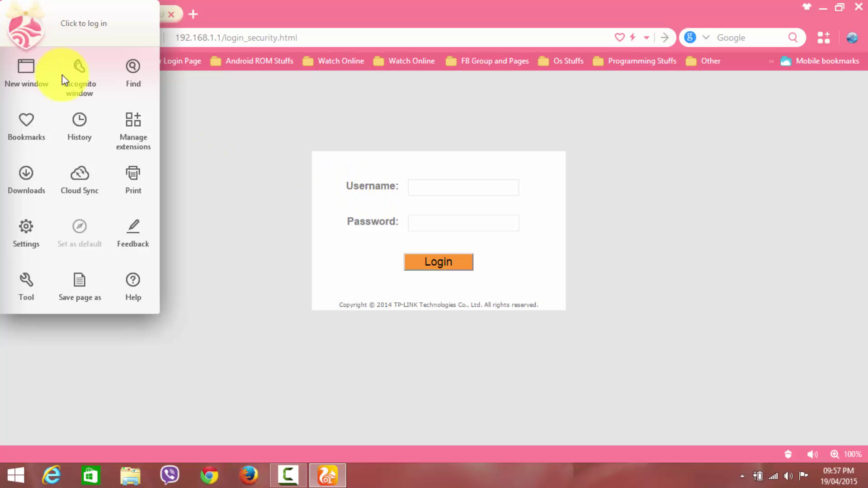
click(226, 309)
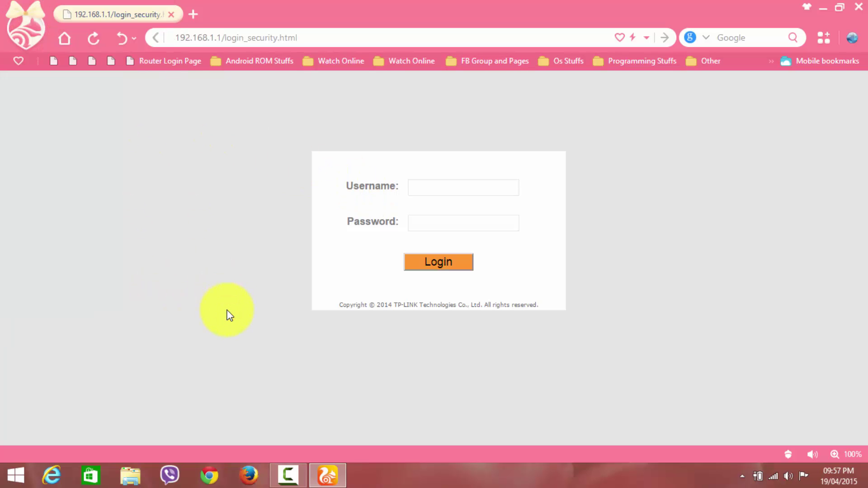